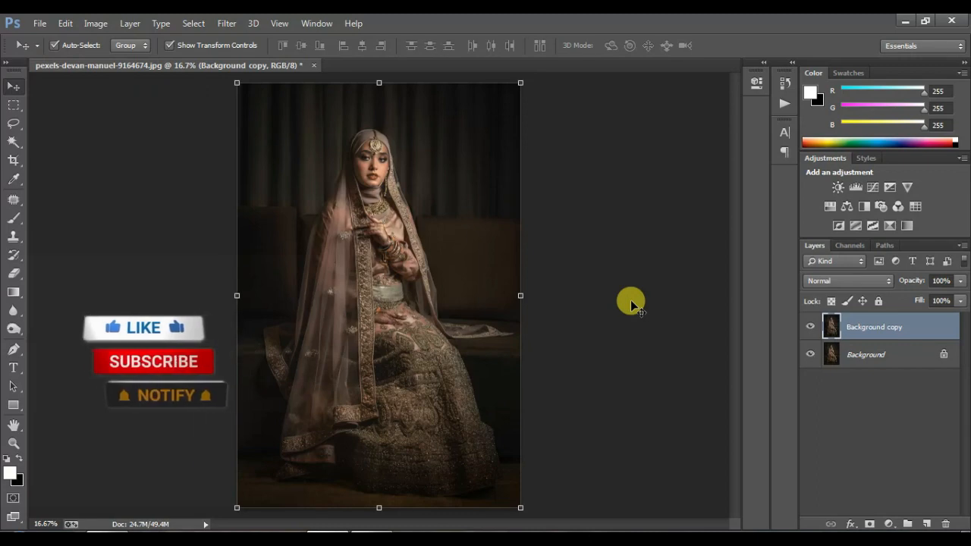
# Step: Brighten the Background copy layer with Levels, setting the input black point to 5 and midtones to 1.47 and lowering the white point below 218
pyautogui.hotkey('ctrl', 'l')
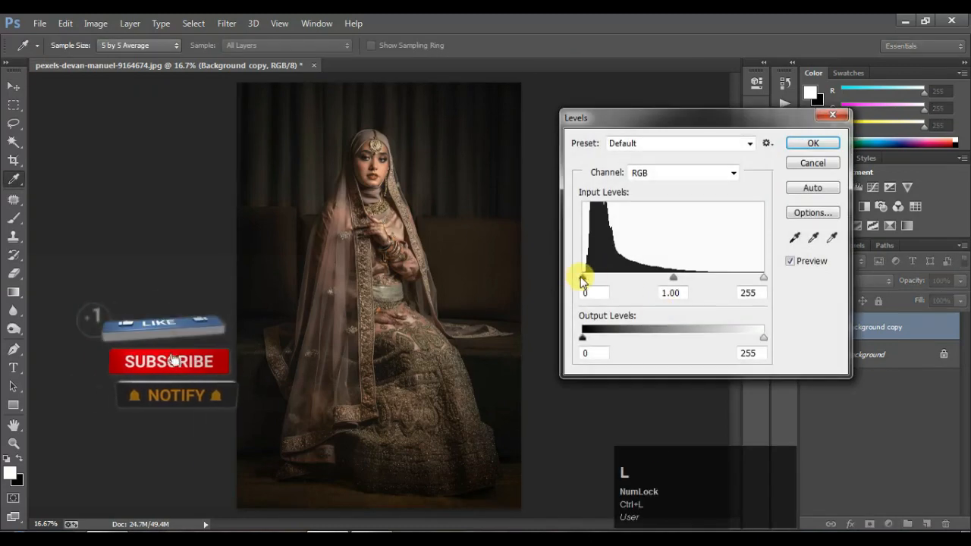
pyautogui.moveTo(674, 278); pyautogui.dragTo(636, 286)
pyautogui.moveTo(583, 278)
pyautogui.mouseDown()
pyautogui.moveTo(593, 285)
pyautogui.moveTo(586, 282)
pyautogui.mouseUp()
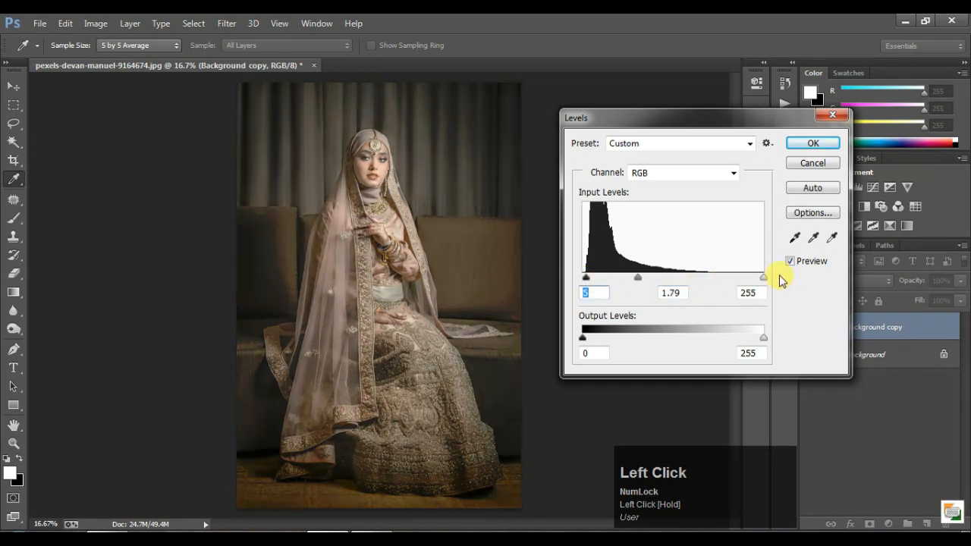
pyautogui.moveTo(763, 277); pyautogui.dragTo(738, 279)
pyautogui.moveTo(624, 277); pyautogui.dragTo(642, 280)
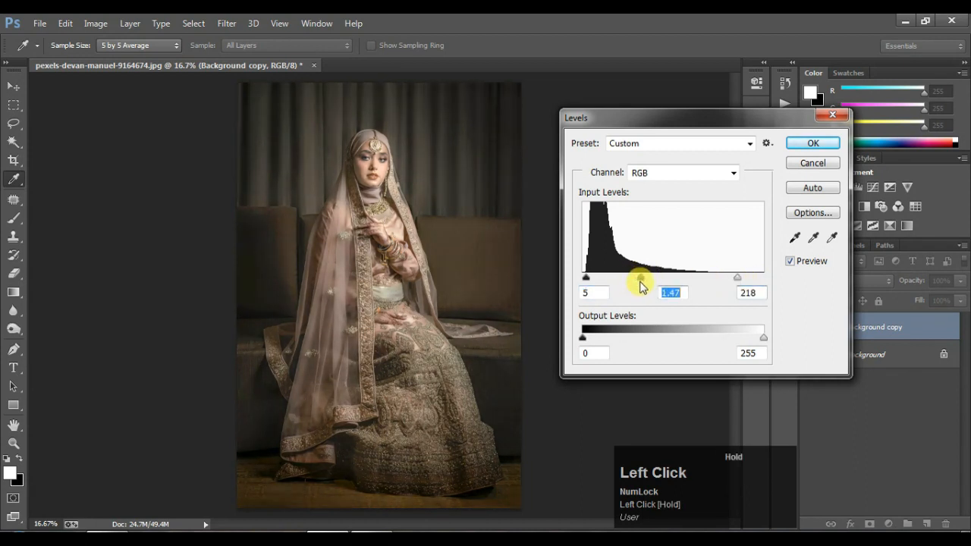
pyautogui.moveTo(738, 282); pyautogui.dragTo(735, 277)
pyautogui.click(809, 143)
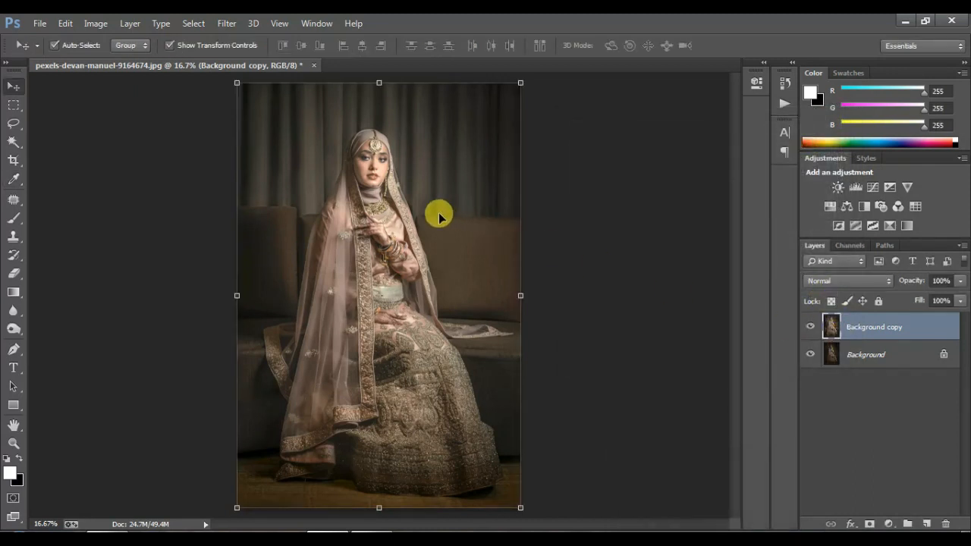
# Step: Add a Selective Color adjustment layer above the Background copy layer and clip it to that layer
pyautogui.keyDown('ctrl'); pyautogui.click(371, 180); pyautogui.keyUp('ctrl')
pyautogui.keyDown('ctrl'); pyautogui.click(371, 181); pyautogui.keyUp('ctrl')
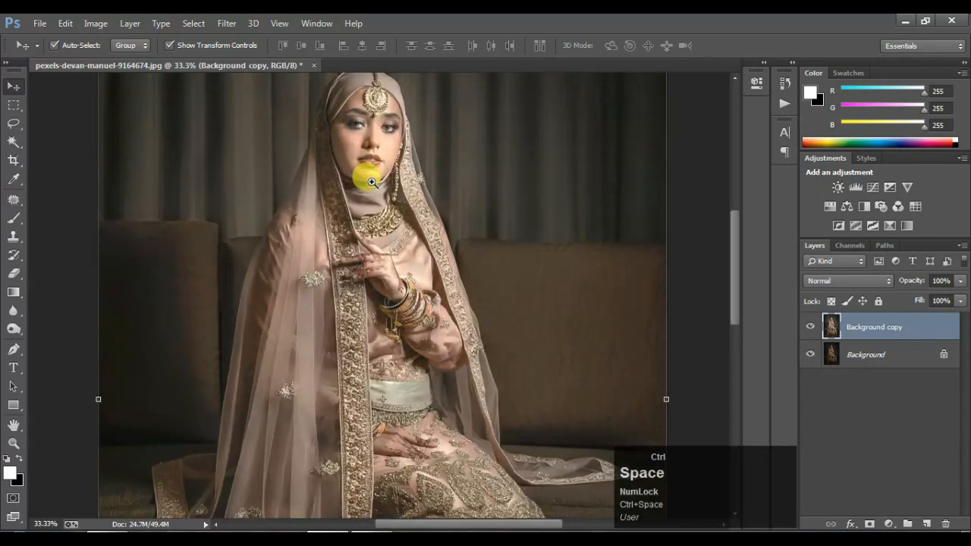
pyautogui.keyDown('ctrl'); pyautogui.click(371, 181); pyautogui.keyUp('ctrl')
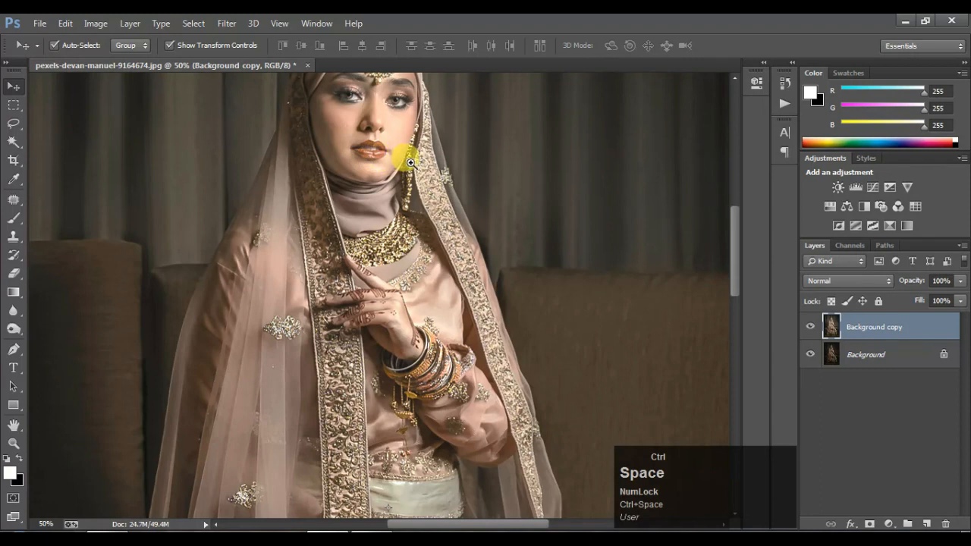
pyautogui.keyDown('ctrl'); pyautogui.click(410, 163); pyautogui.keyUp('ctrl')
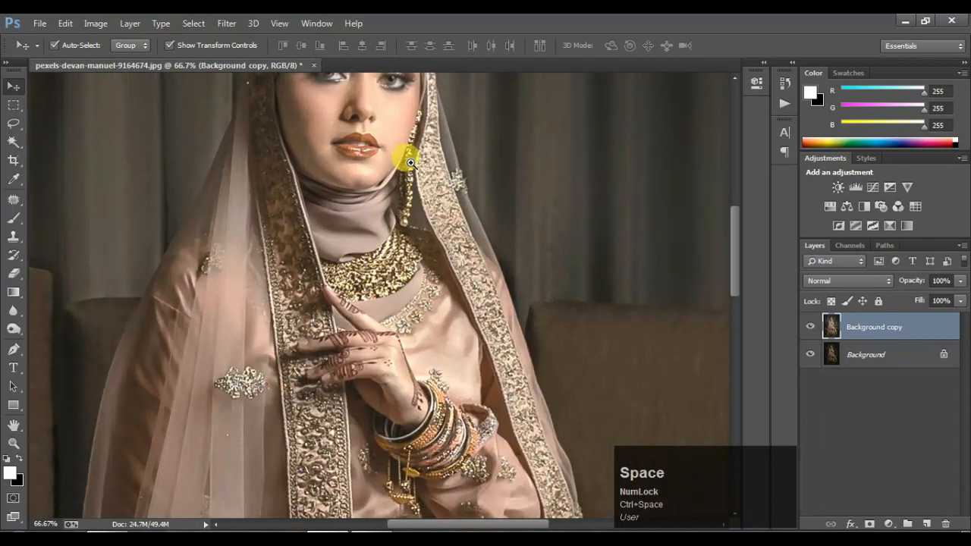
pyautogui.scroll(3, 459, 222)
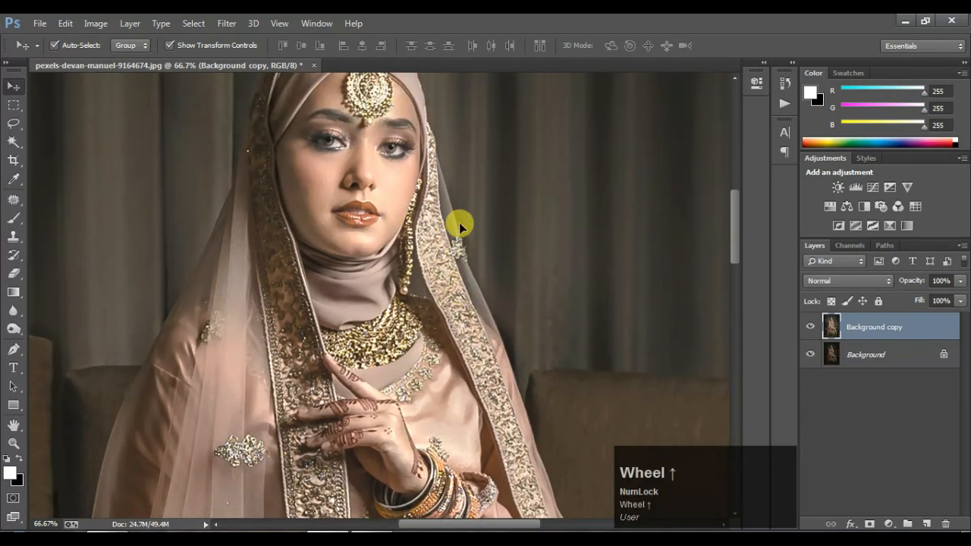
pyautogui.scroll(2, 459, 223)
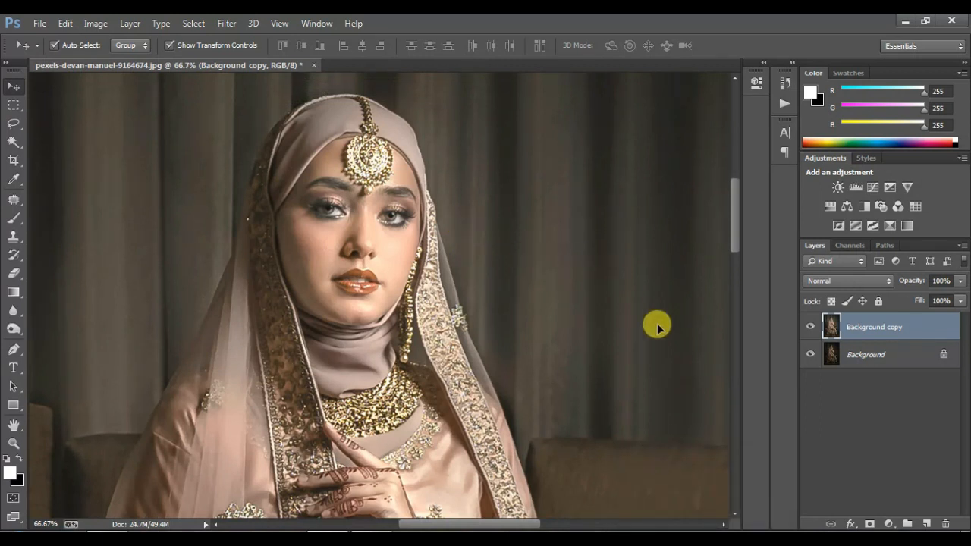
pyautogui.click(889, 524)
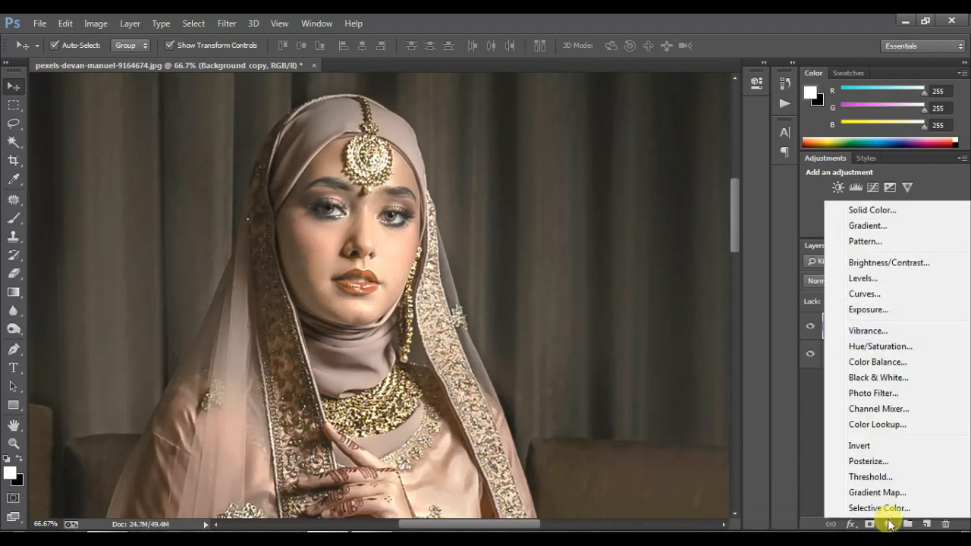
pyautogui.click(880, 510)
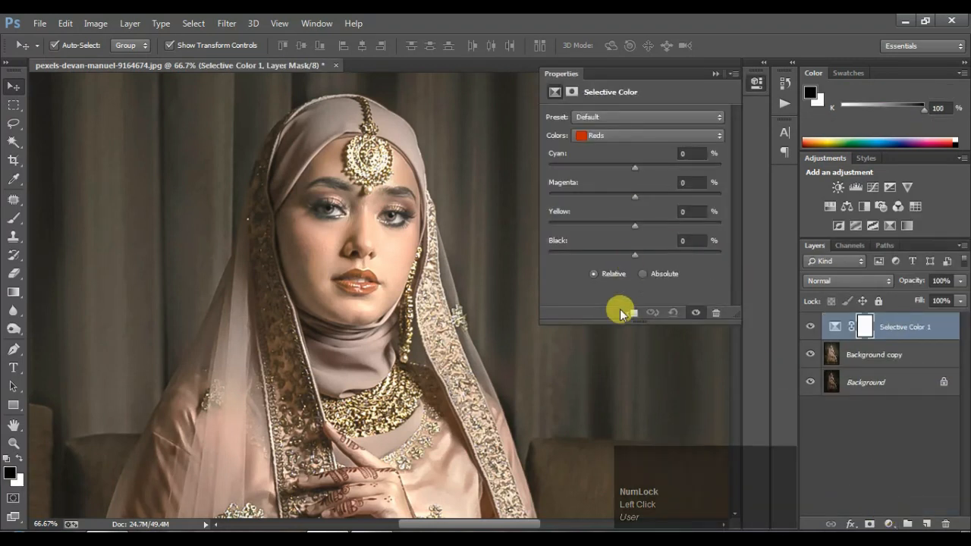
pyautogui.click(630, 315)
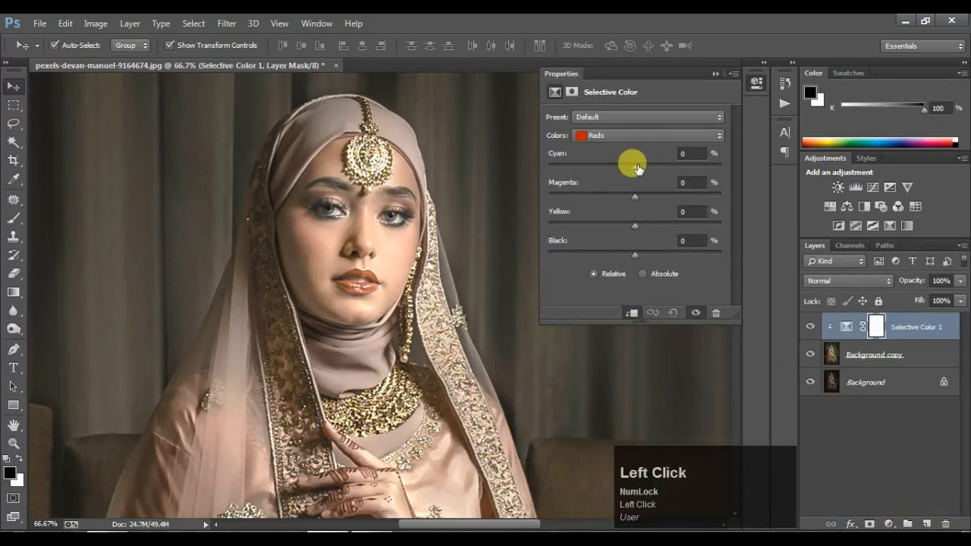
# Step: Adjust the Reds in Selective Color to Cyan -39, Magenta +8, Yellow +2 and Black +27
pyautogui.moveTo(636, 167); pyautogui.dragTo(642, 204)
pyautogui.moveTo(635, 226); pyautogui.dragTo(659, 260)
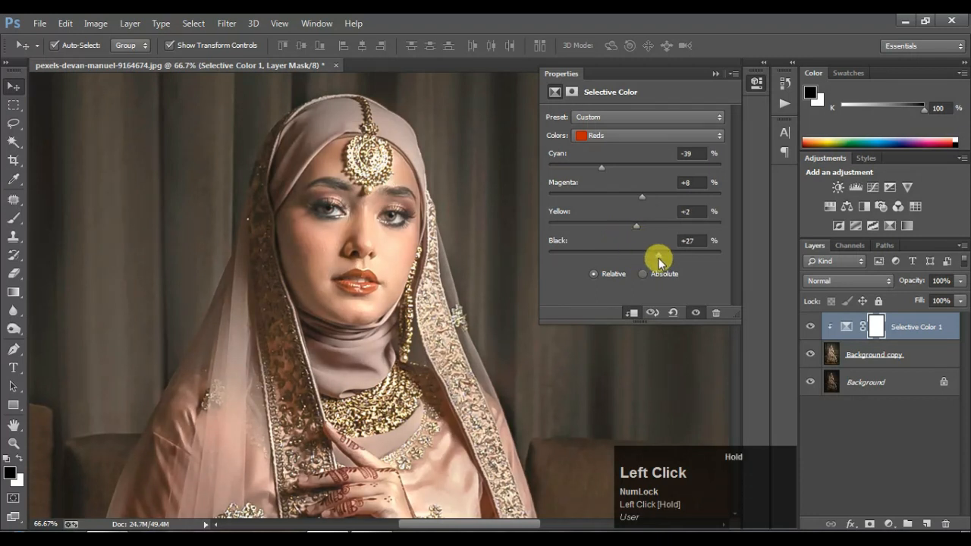
# Step: Adjust the Magentas in Selective Color to Magenta +18, Yellow -19 and Black -40, and collapse the adjustment's properties
pyautogui.click(645, 138)
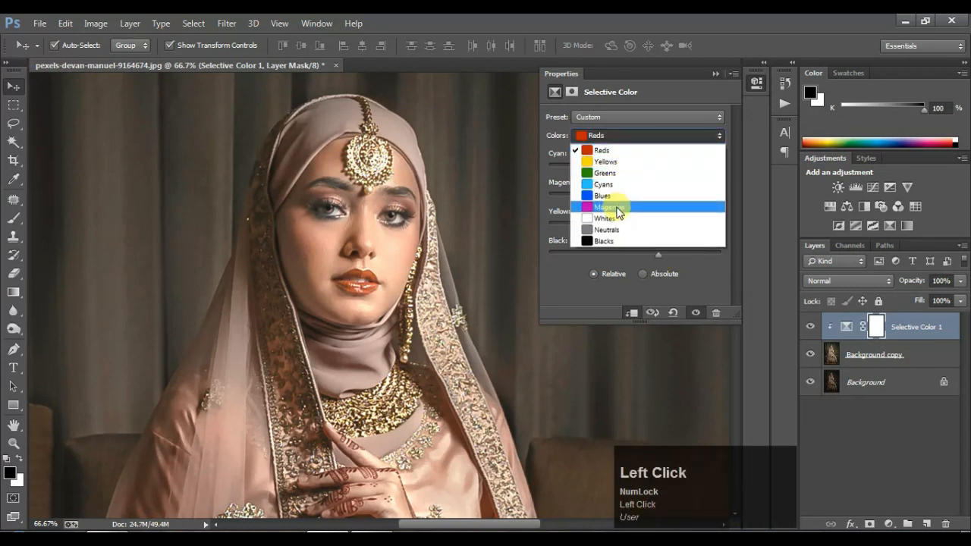
pyautogui.click(616, 206)
pyautogui.moveTo(637, 260); pyautogui.dragTo(600, 264)
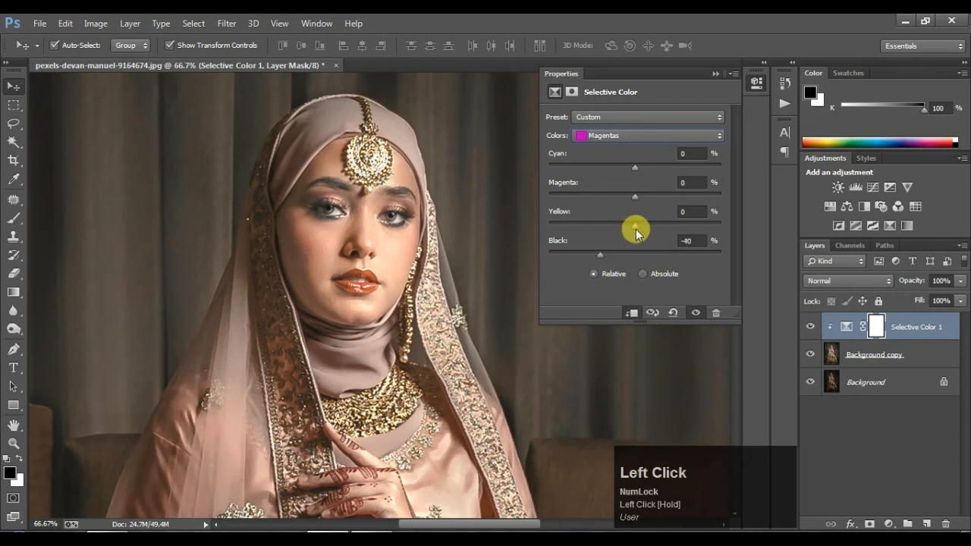
pyautogui.moveTo(635, 225); pyautogui.dragTo(619, 227)
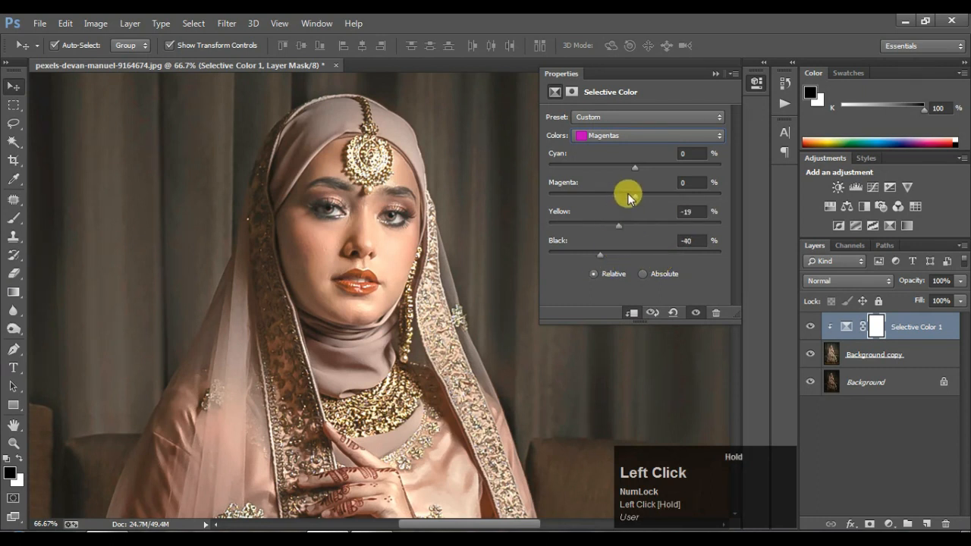
pyautogui.moveTo(635, 196); pyautogui.dragTo(651, 199)
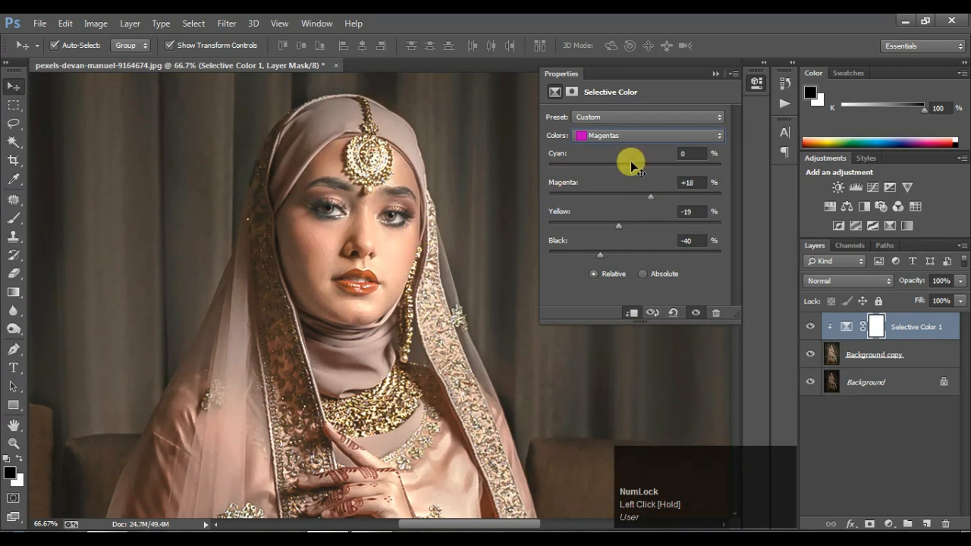
pyautogui.click(714, 74)
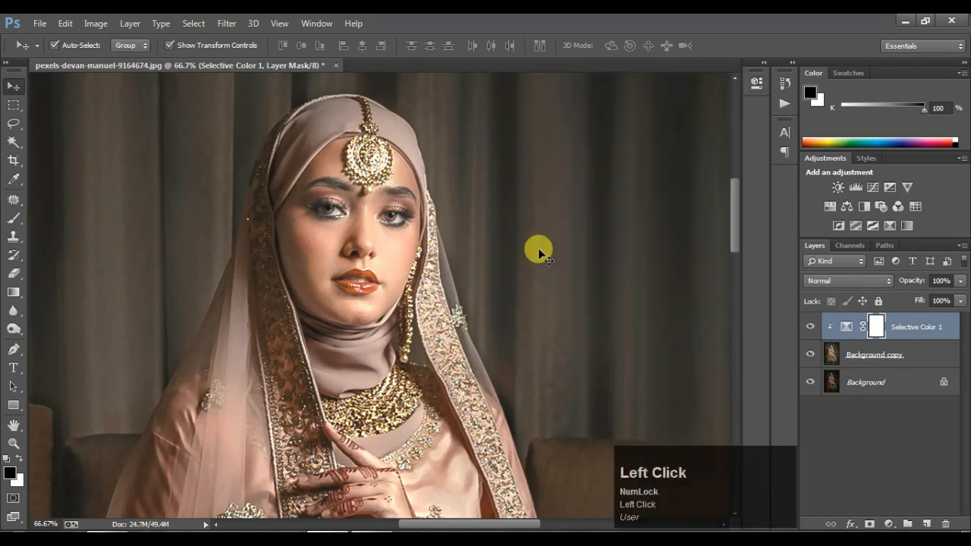
# Step: Compare the image with and without the Selective Color adjustment and merge that layer down into Background copy
pyautogui.click(811, 326)
pyautogui.click(810, 326)
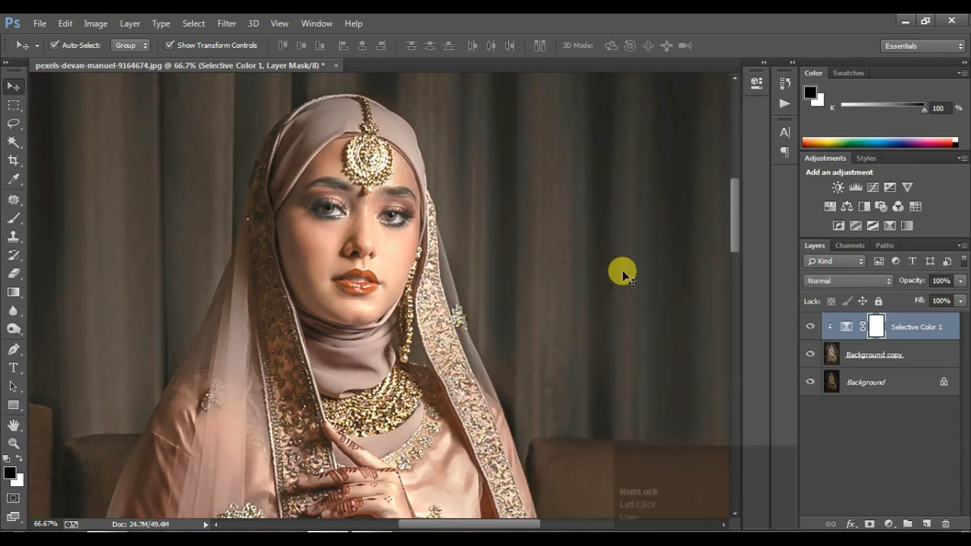
pyautogui.hotkey('ctrl', '0')
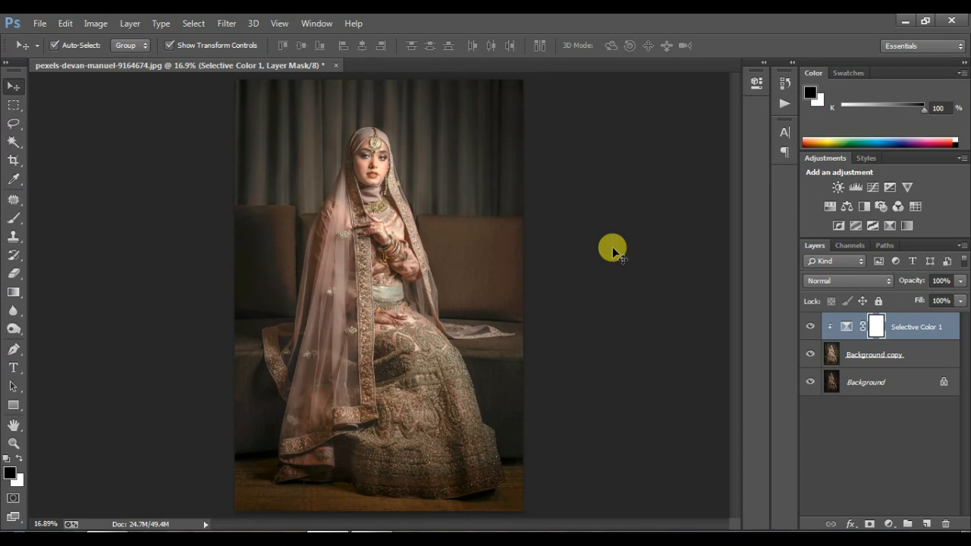
pyautogui.rightClick(913, 327)
pyautogui.click(683, 420)
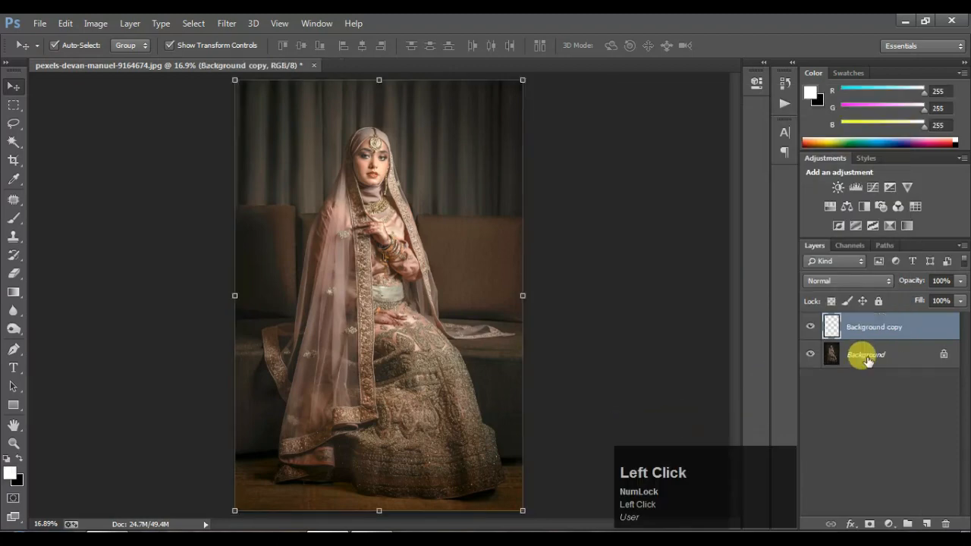
# Step: Open the Camera Raw Filter on the Background copy layer and set Temperature to +7 and Tint to -11
pyautogui.click(229, 24)
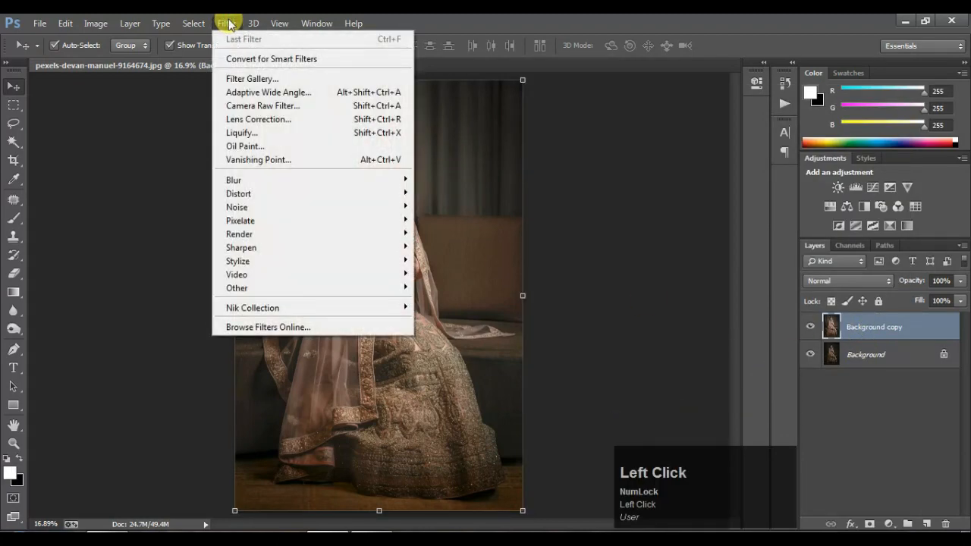
pyautogui.click(257, 105)
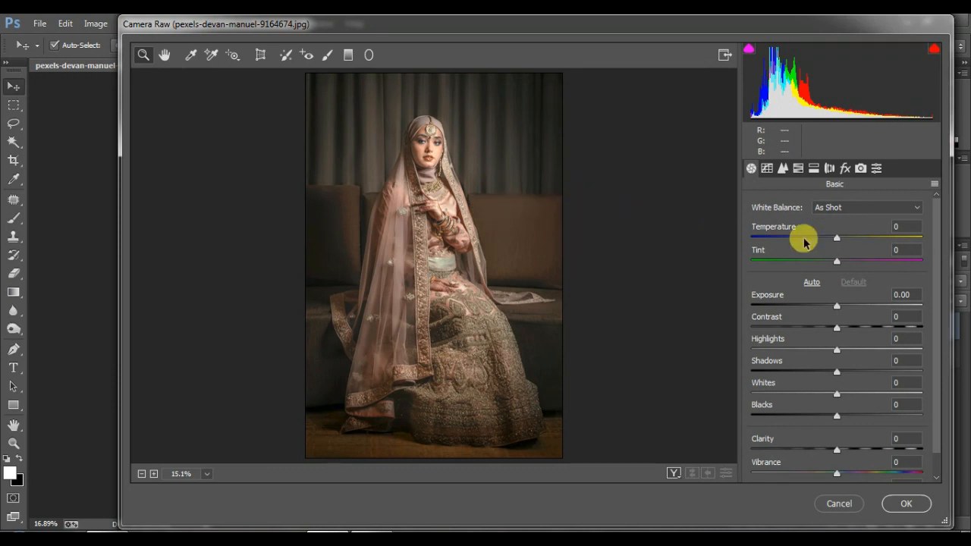
pyautogui.moveTo(836, 238); pyautogui.dragTo(828, 269)
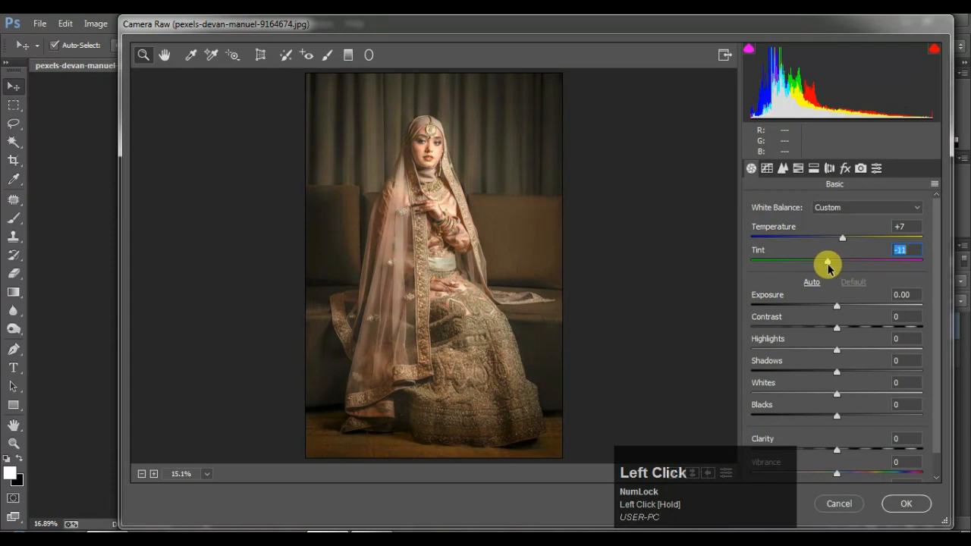
# Step: Set the basic tones to Exposure -0.05, Contrast -8, Highlights +4, Shadows +76, Whites -13 and Blacks +100
pyautogui.moveTo(838, 309); pyautogui.dragTo(900, 380)
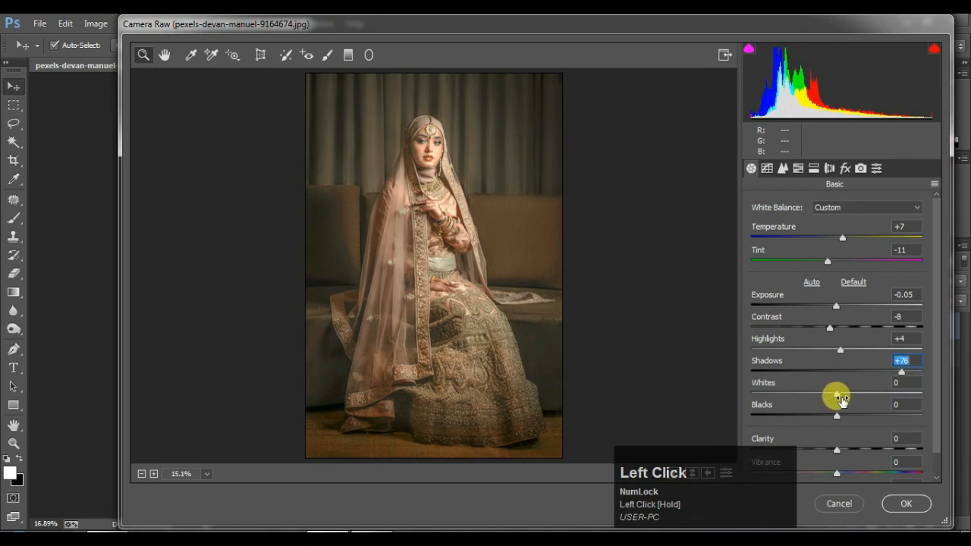
pyautogui.moveTo(838, 396); pyautogui.dragTo(933, 432)
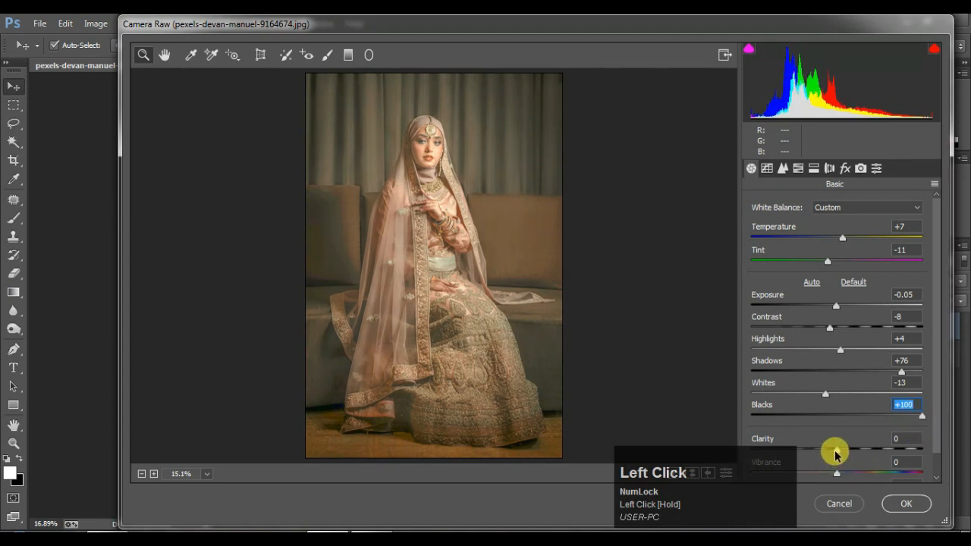
# Step: Set Clarity to +13, Vibrance to +49 and Saturation to -10 in the basic Camera Raw adjustments
pyautogui.moveTo(837, 453)
pyautogui.mouseDown()
pyautogui.moveTo(821, 454)
pyautogui.moveTo(844, 459)
pyautogui.mouseUp()
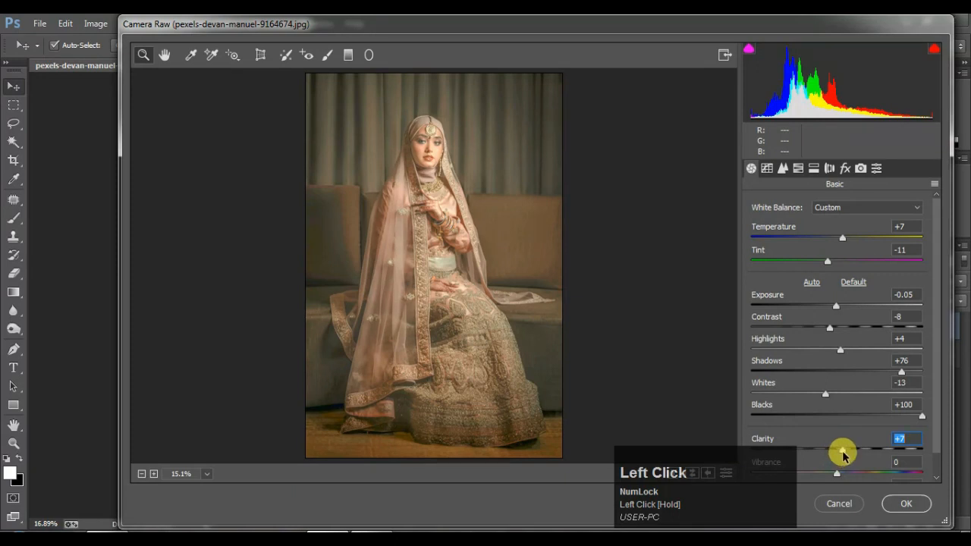
pyautogui.moveTo(844, 452); pyautogui.dragTo(861, 477)
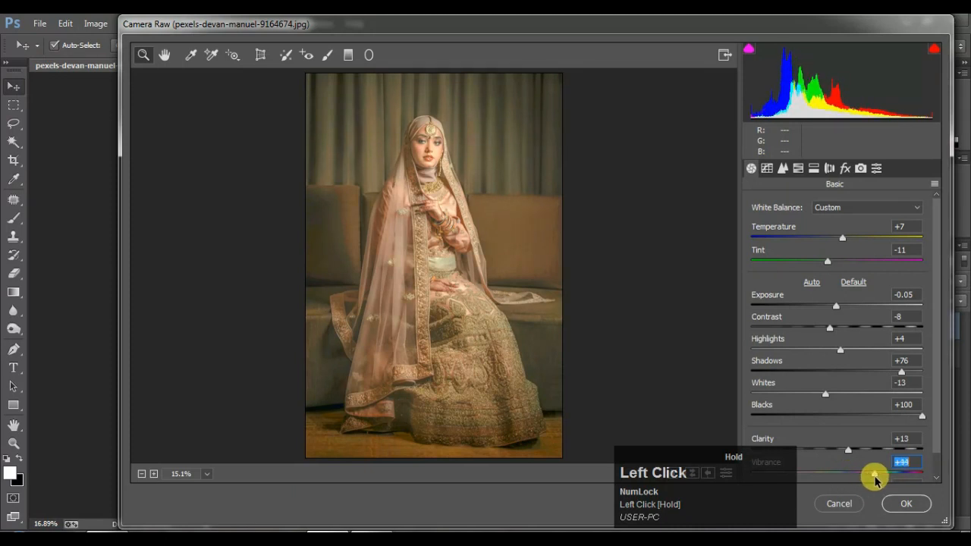
pyautogui.moveTo(875, 479); pyautogui.dragTo(878, 481)
pyautogui.scroll(-1, 839, 457)
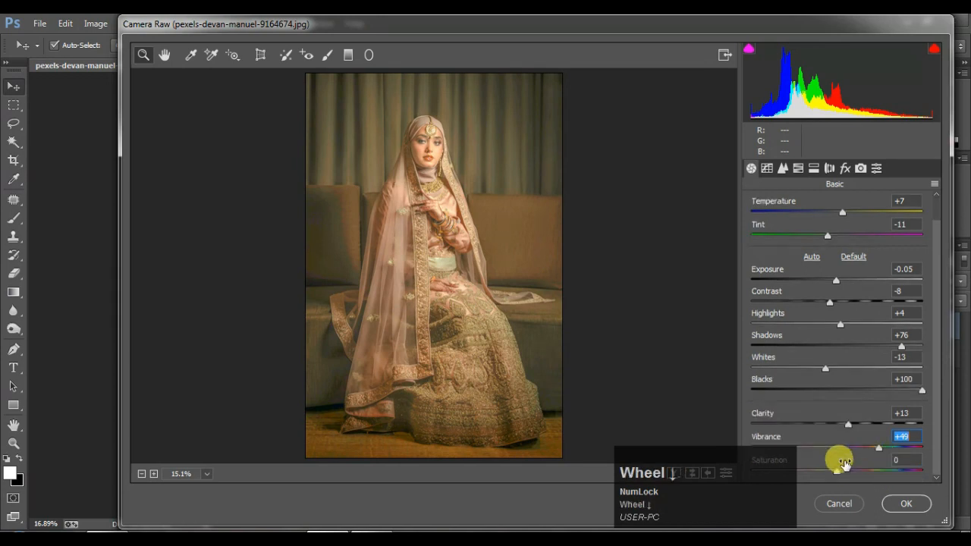
pyautogui.moveTo(836, 474); pyautogui.dragTo(827, 474)
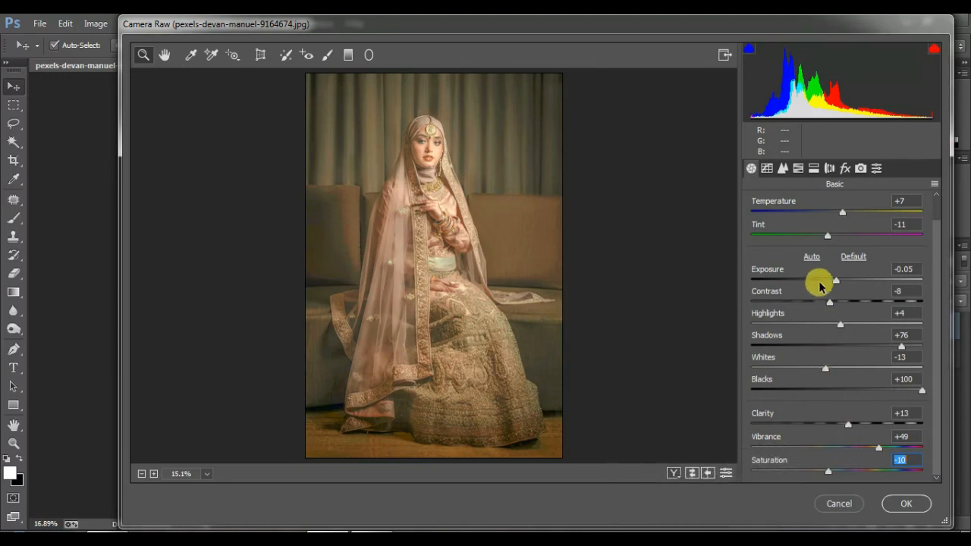
# Step: Shape the parametric tone curve with Highlights -6, Lights +13, Darks -11 and Shadows -1
pyautogui.click(766, 170)
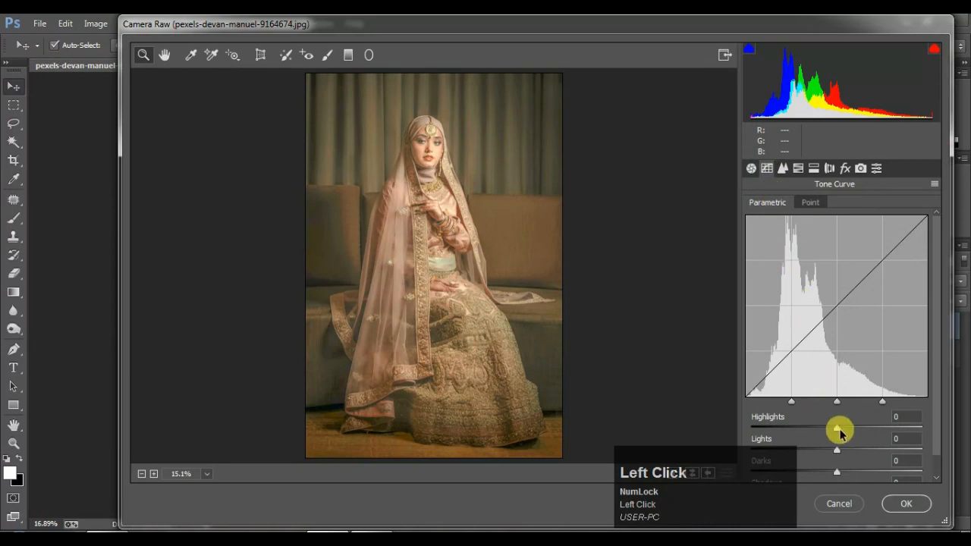
pyautogui.moveTo(838, 431)
pyautogui.mouseDown()
pyautogui.moveTo(856, 433)
pyautogui.moveTo(834, 434)
pyautogui.mouseUp()
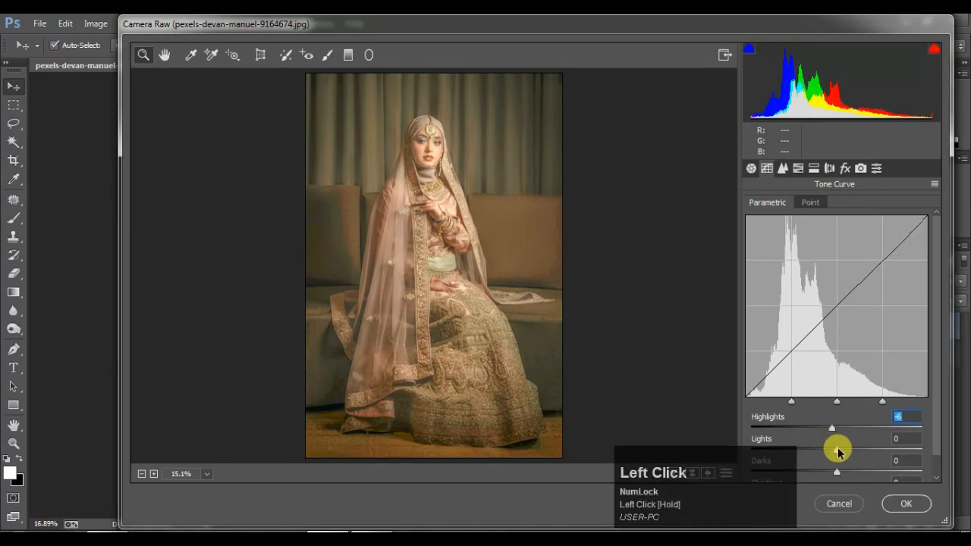
pyautogui.moveTo(838, 453); pyautogui.dragTo(827, 473)
pyautogui.click(836, 472)
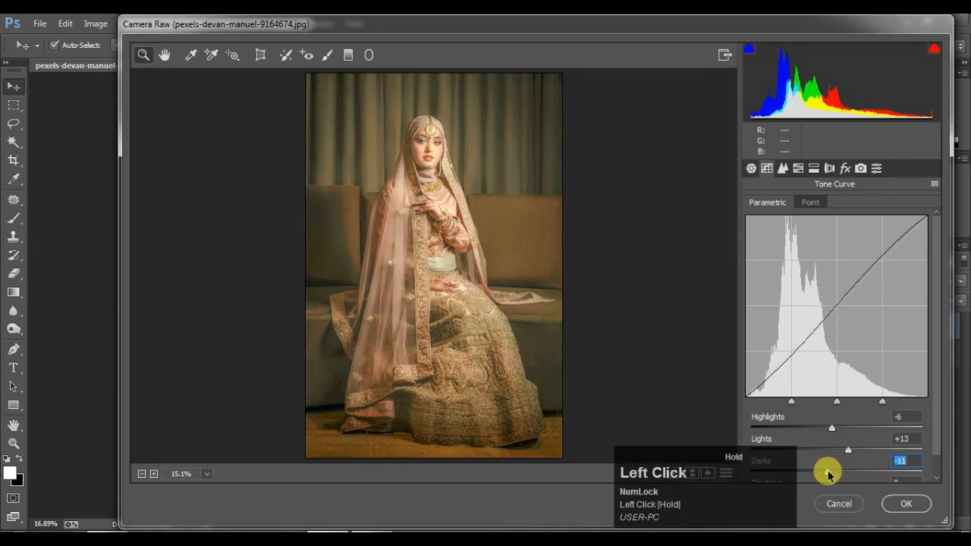
pyautogui.scroll(-1, 828, 474)
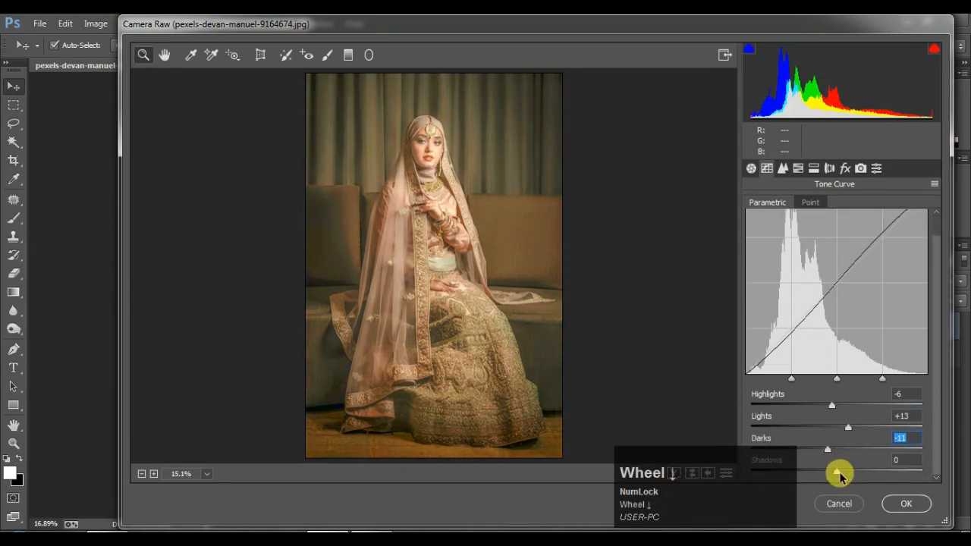
pyautogui.moveTo(838, 475)
pyautogui.mouseDown()
pyautogui.moveTo(894, 476)
pyautogui.moveTo(839, 477)
pyautogui.mouseUp()
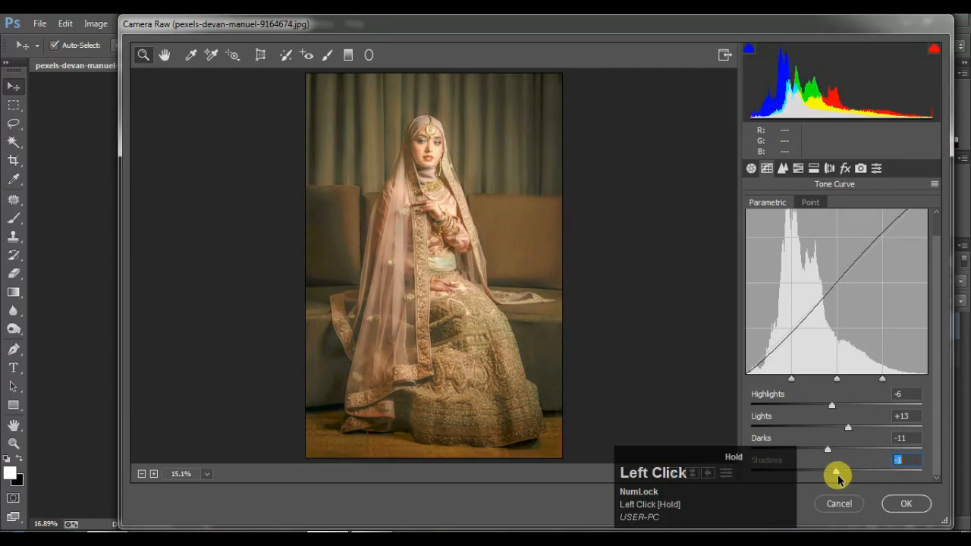
# Step: Set the parametric tone curve's Shadows to -11 and switch to the point curve
pyautogui.moveTo(838, 478); pyautogui.dragTo(829, 473)
pyautogui.scroll(-1, 846, 466)
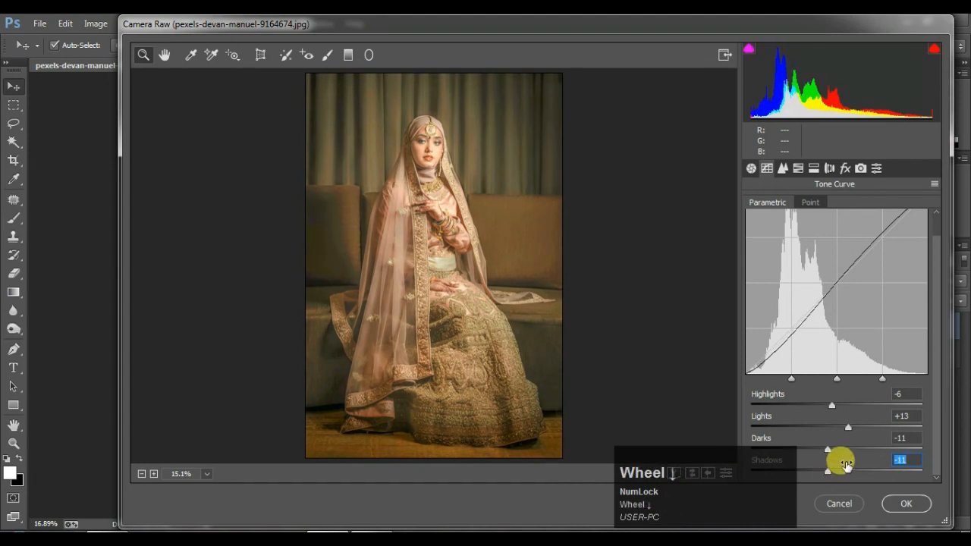
pyautogui.click(811, 202)
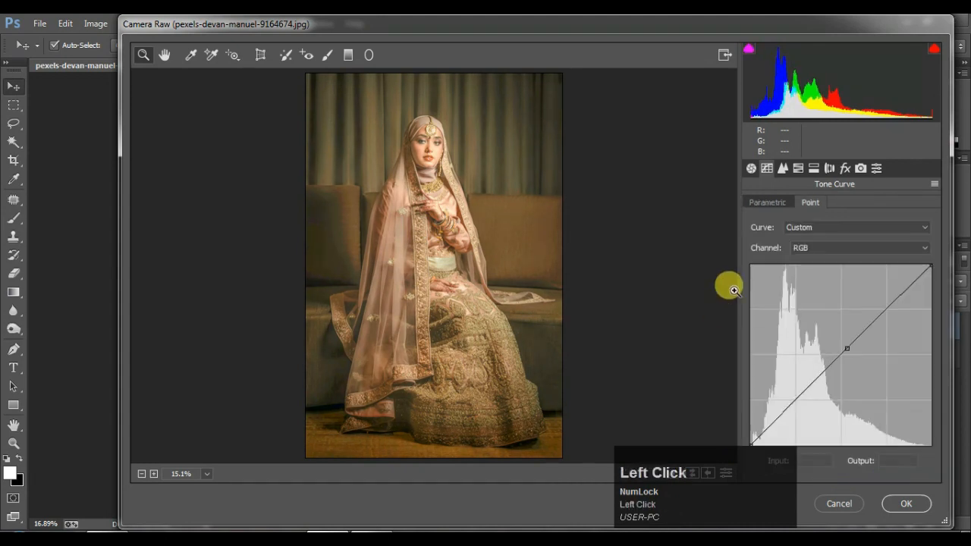
# Step: Sharpen the portrait's detail with a sharpening Amount of 30
pyautogui.click(784, 173)
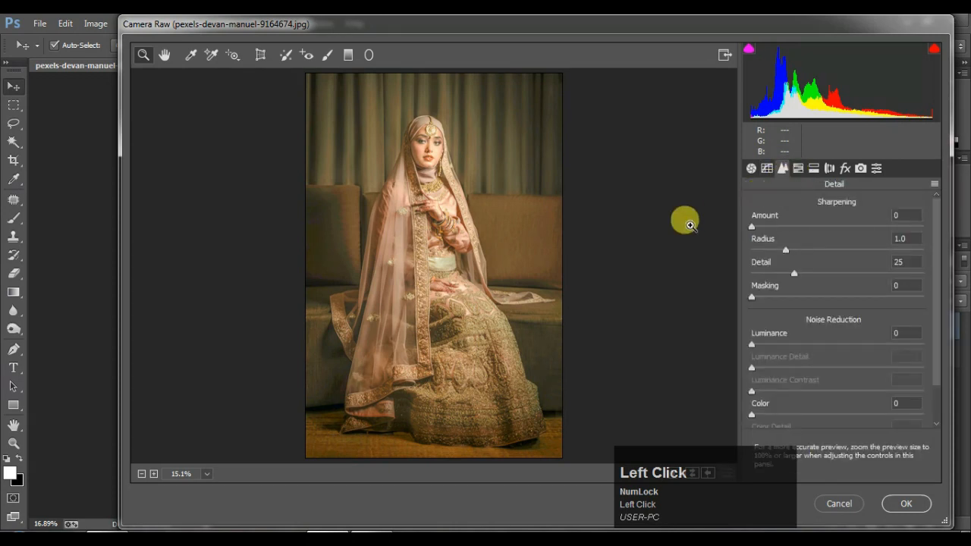
pyautogui.click(764, 227)
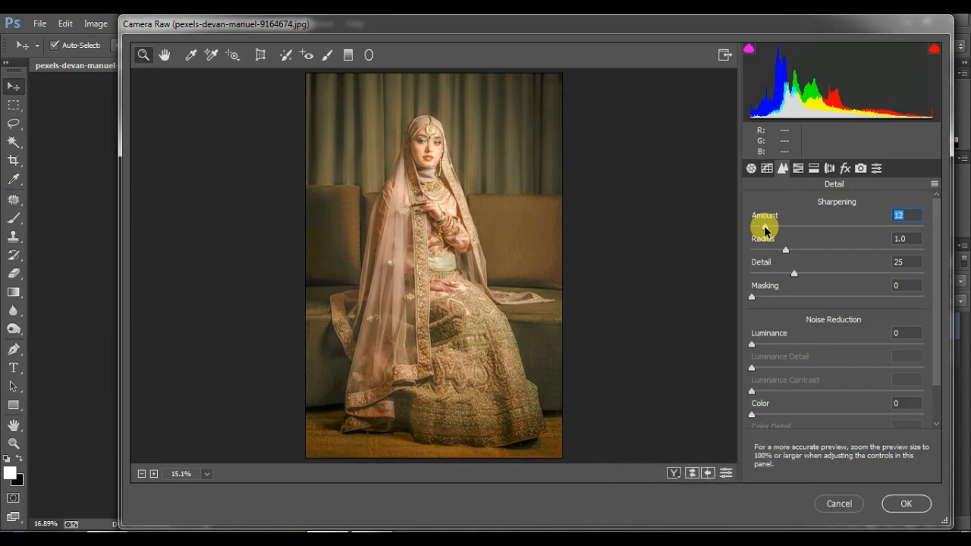
pyautogui.click(786, 228)
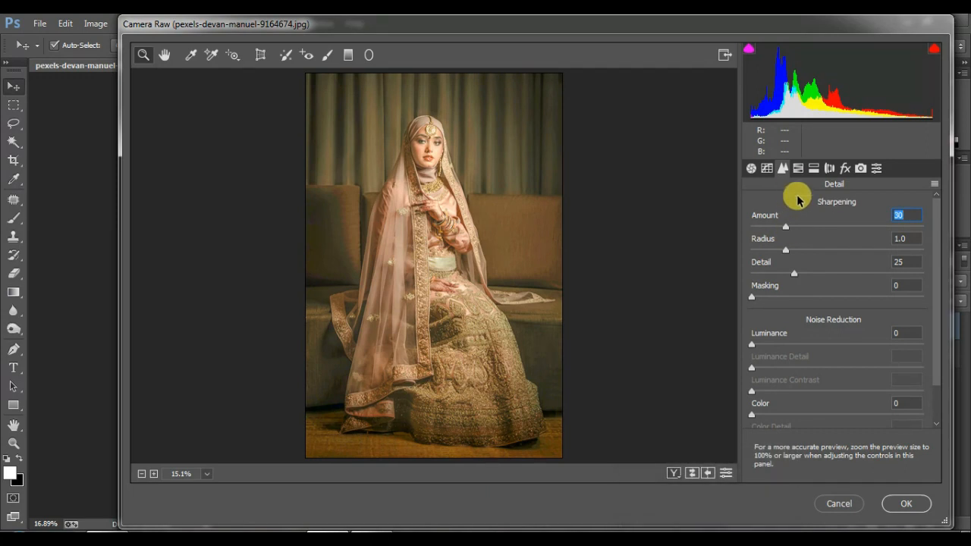
# Step: Shift the HSL hues to Reds -28, Oranges -4, Yellows +17, Greens -19 and Aquas -45
pyautogui.click(799, 168)
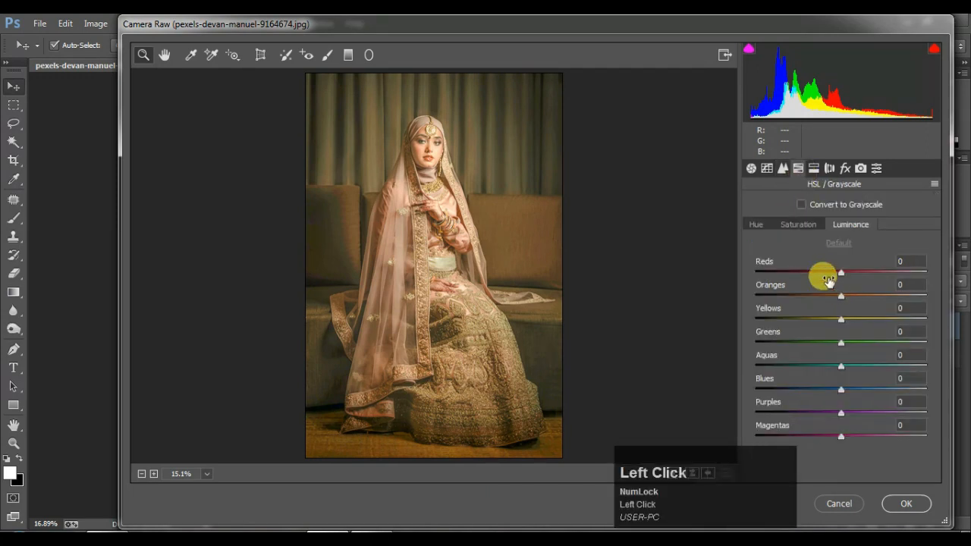
pyautogui.click(755, 226)
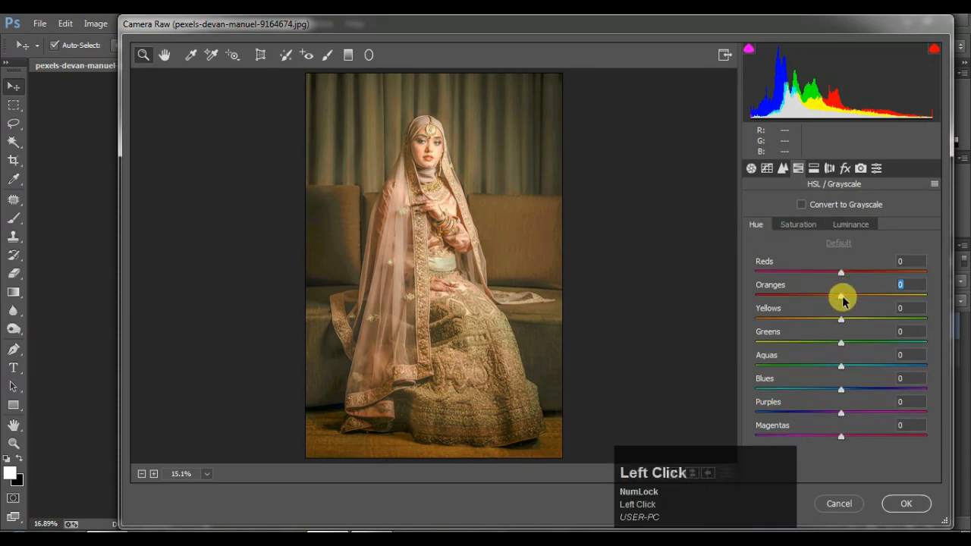
pyautogui.moveTo(843, 300); pyautogui.dragTo(819, 279)
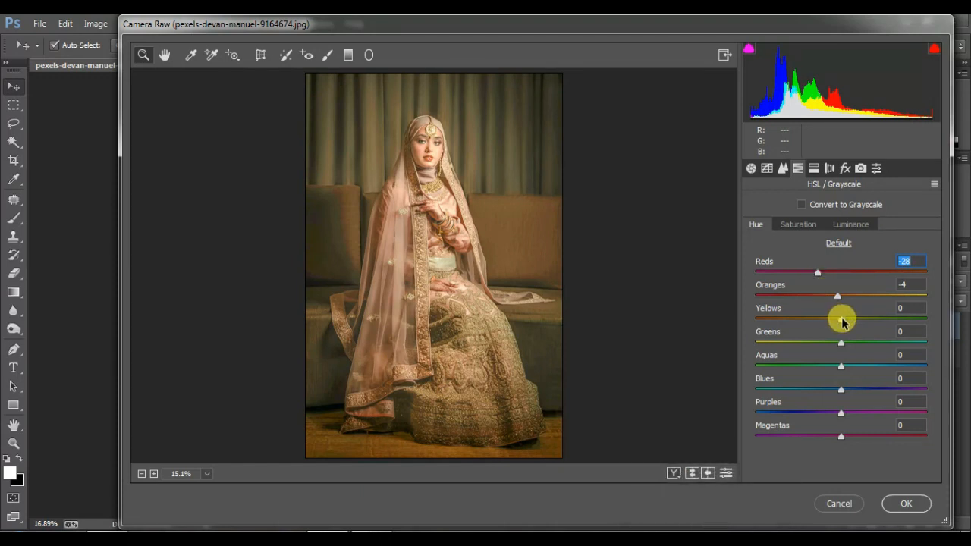
pyautogui.moveTo(842, 320); pyautogui.dragTo(858, 332)
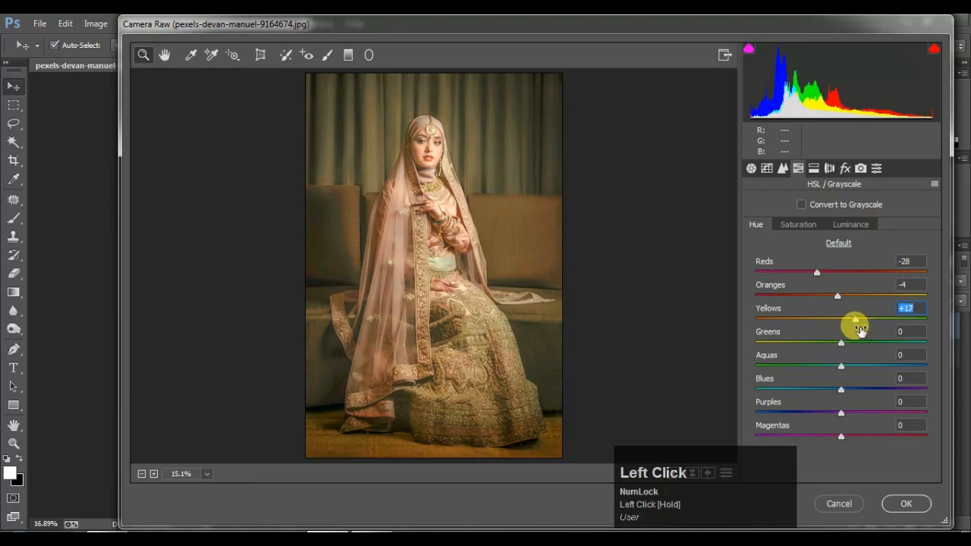
pyautogui.moveTo(841, 342); pyautogui.dragTo(803, 376)
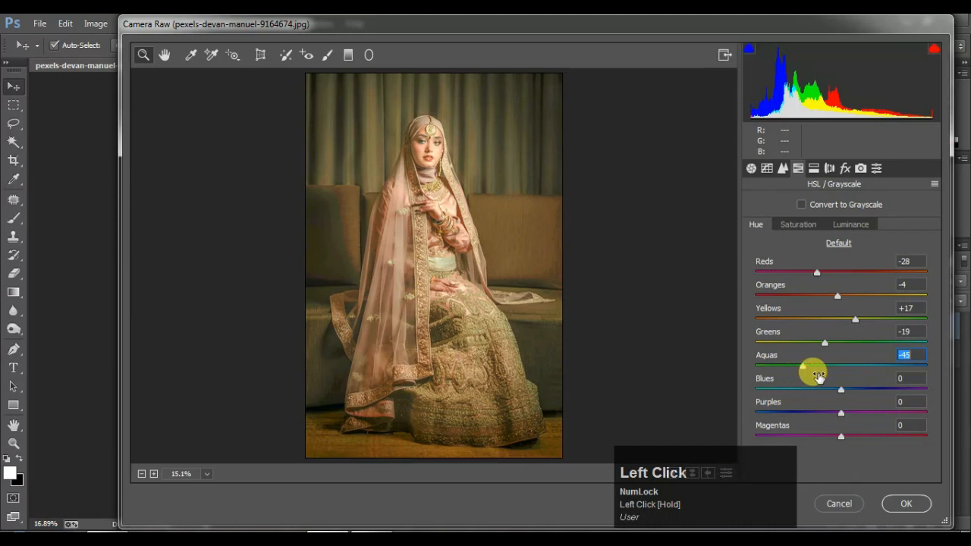
# Step: Set the HSL saturation to Reds -18, Oranges +11, Yellows +26, Purples -19 and Magentas -22
pyautogui.click(806, 232)
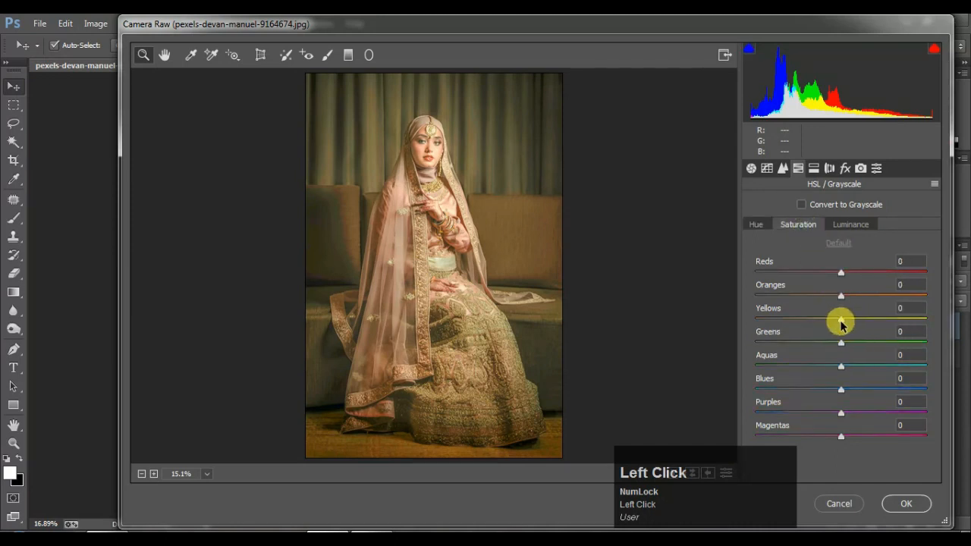
pyautogui.moveTo(840, 323); pyautogui.dragTo(866, 332)
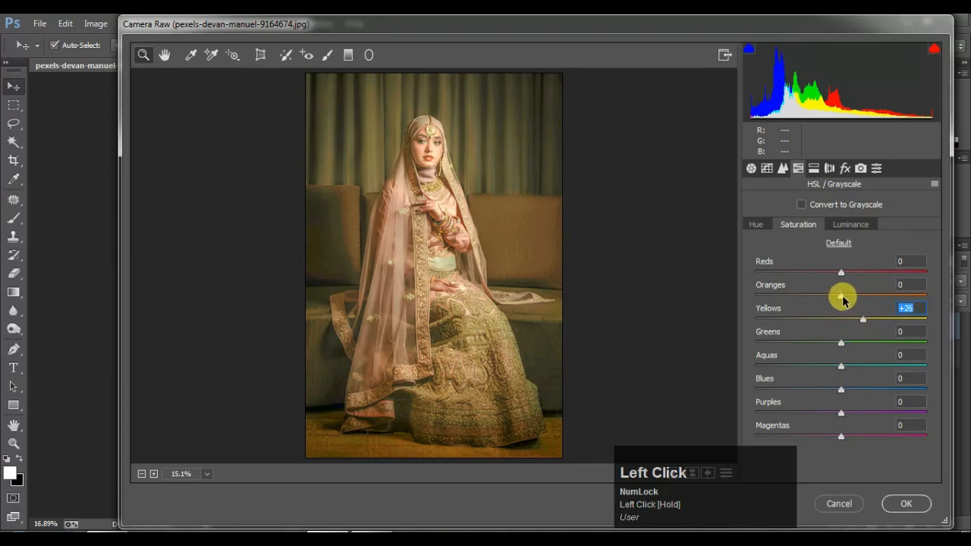
pyautogui.moveTo(842, 297); pyautogui.dragTo(826, 278)
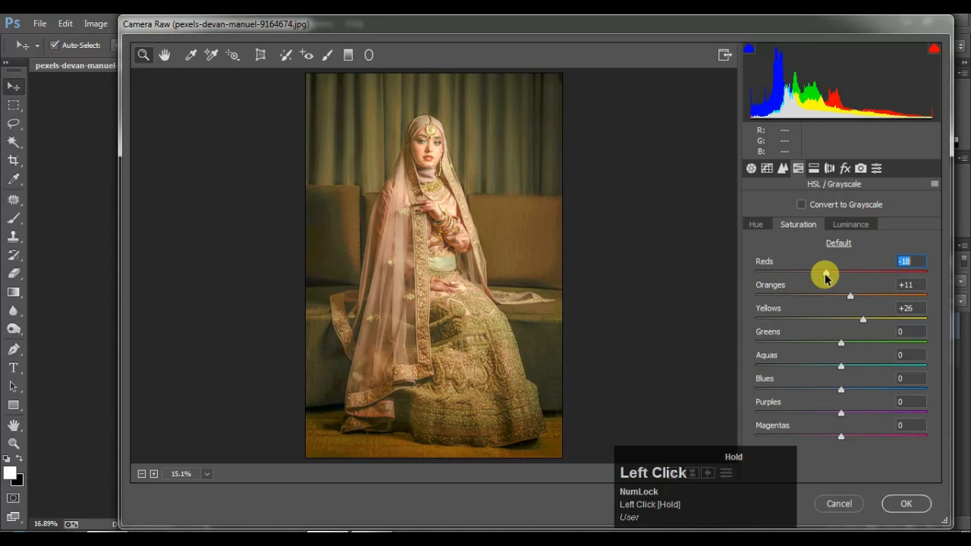
pyautogui.moveTo(842, 416); pyautogui.dragTo(823, 433)
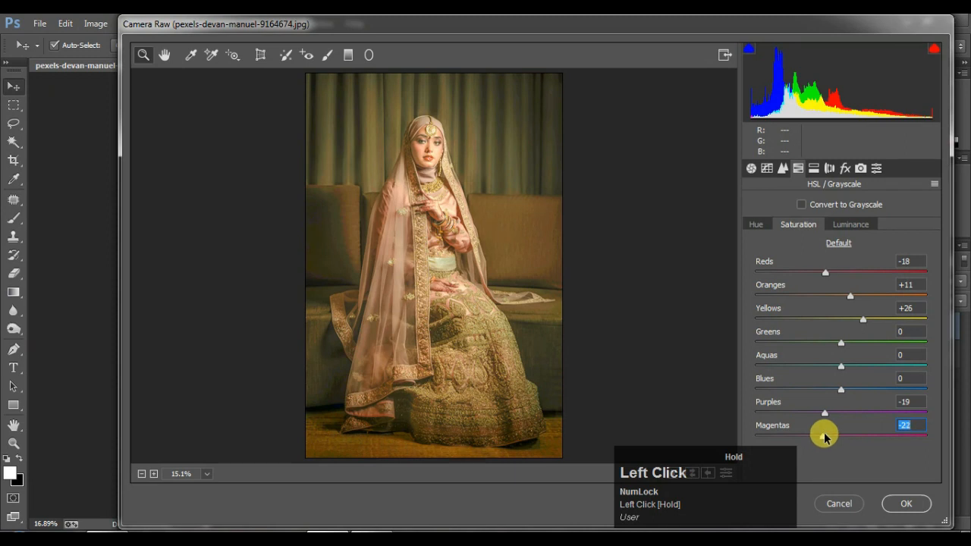
# Step: Set the HSL luminance of Oranges to +11 and of Yellows to -4
pyautogui.click(844, 227)
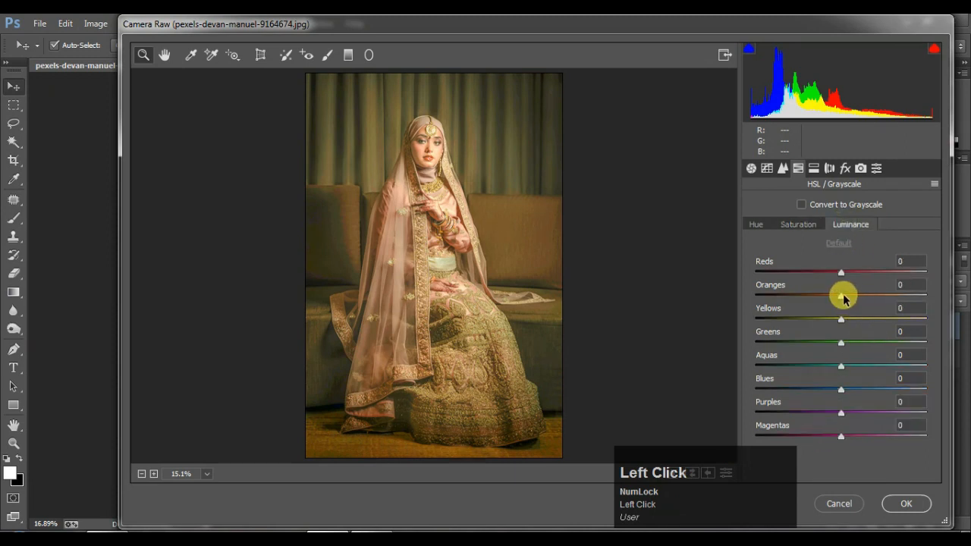
pyautogui.moveTo(844, 299); pyautogui.dragTo(853, 301)
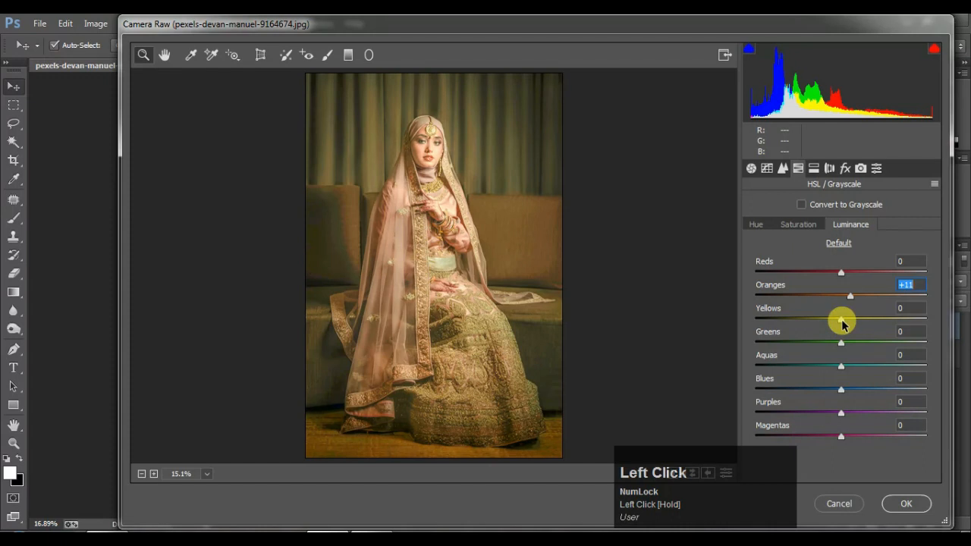
pyautogui.moveTo(840, 322); pyautogui.dragTo(838, 322)
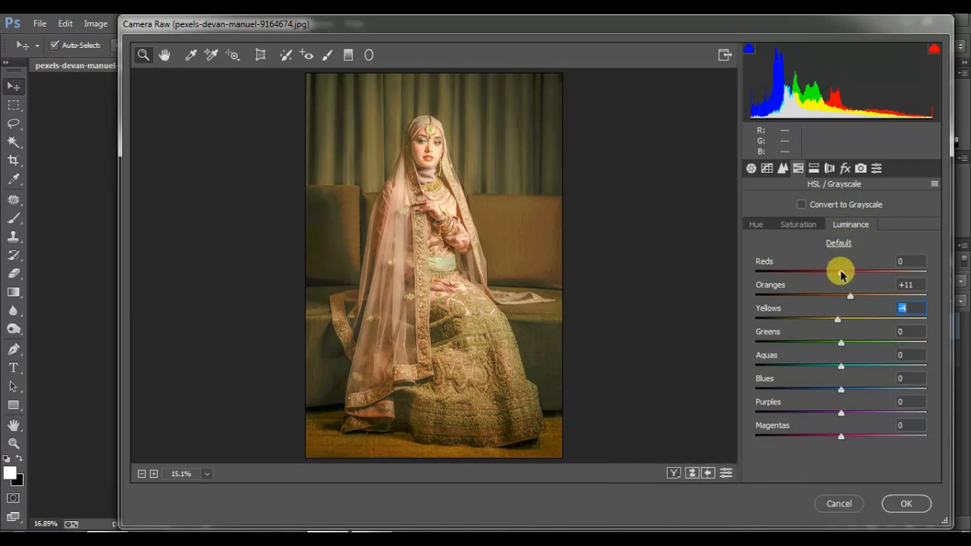
# Step: Split-tone the highlights with Hue 57 and Saturation 5, and set the Balance to -8
pyautogui.click(811, 173)
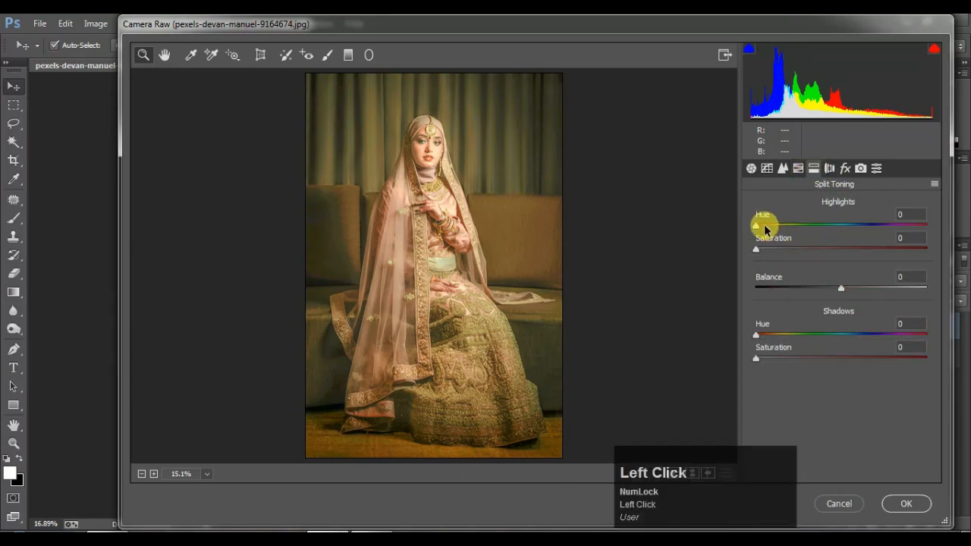
pyautogui.moveTo(758, 253); pyautogui.dragTo(786, 239)
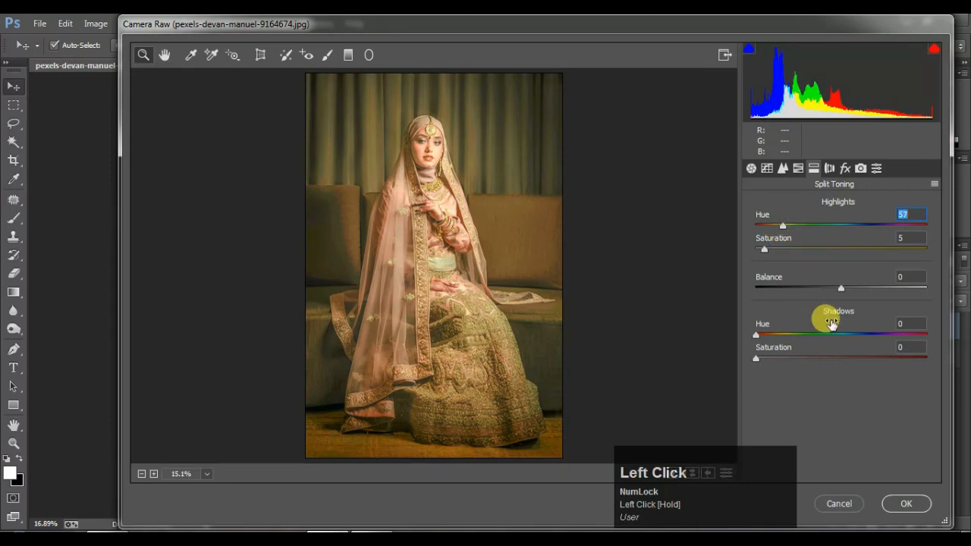
pyautogui.moveTo(840, 288); pyautogui.dragTo(835, 292)
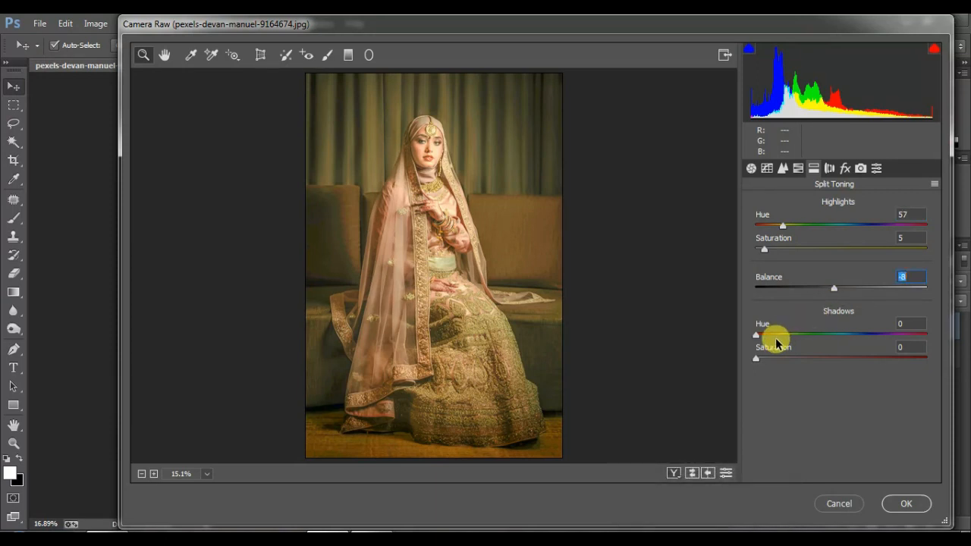
# Step: Darken the edges with lens vignetting Amount -52 and post-crop vignetting Amount -24, Midpoint 60, Roundness +16 and Feather 44
pyautogui.click(829, 171)
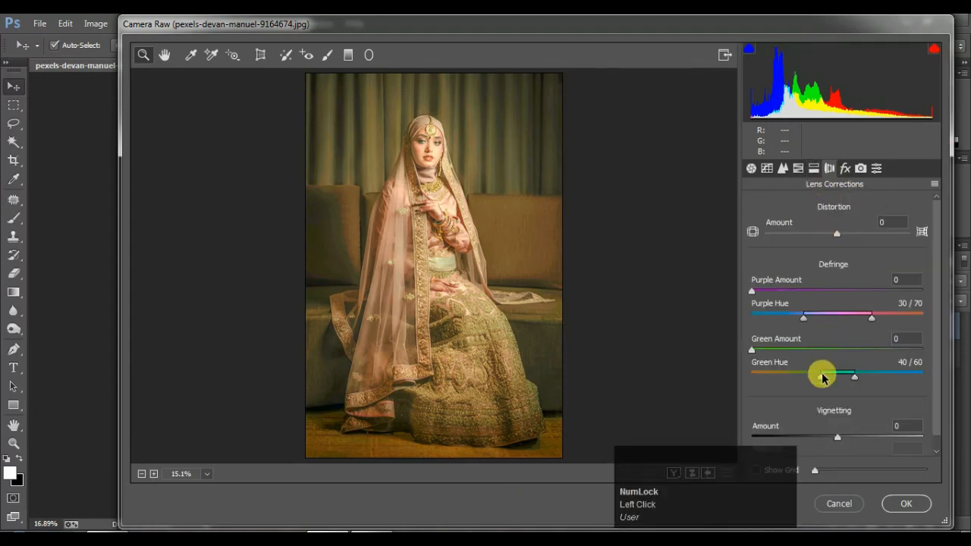
pyautogui.moveTo(837, 438); pyautogui.dragTo(795, 440)
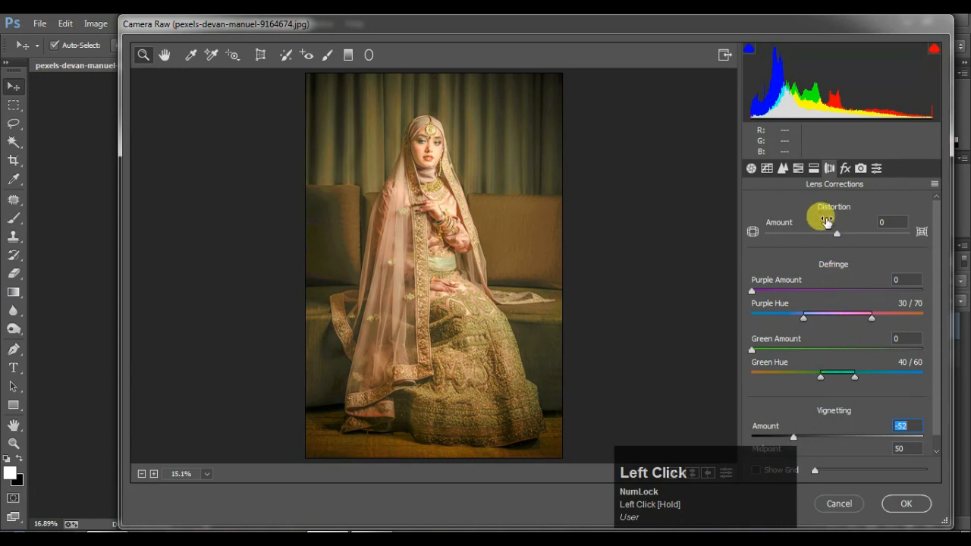
pyautogui.click(845, 168)
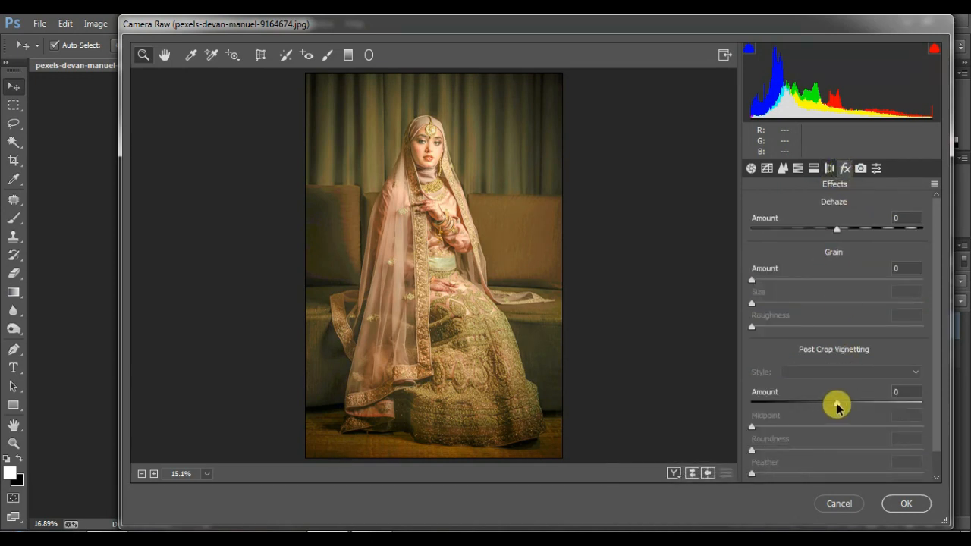
pyautogui.moveTo(836, 403); pyautogui.dragTo(851, 459)
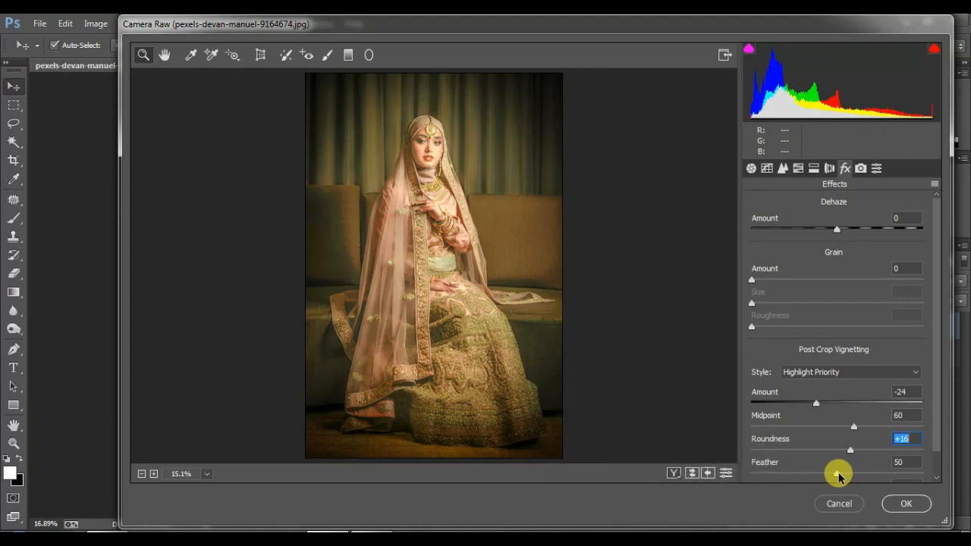
pyautogui.moveTo(839, 475); pyautogui.dragTo(830, 476)
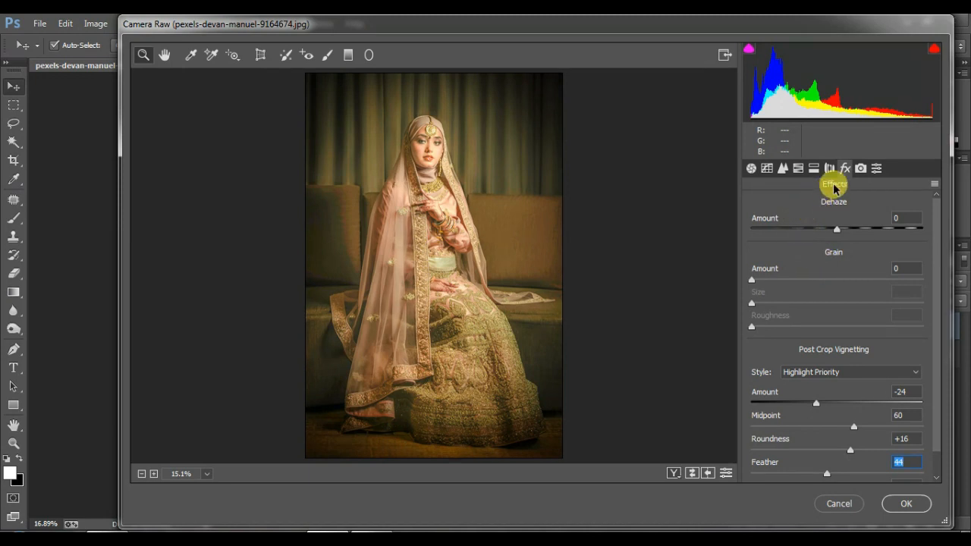
# Step: Calibrate the primaries' Hue and Saturation to Green -23 and +6, Blue +7 and -8, and Red -26 and -14
pyautogui.click(863, 173)
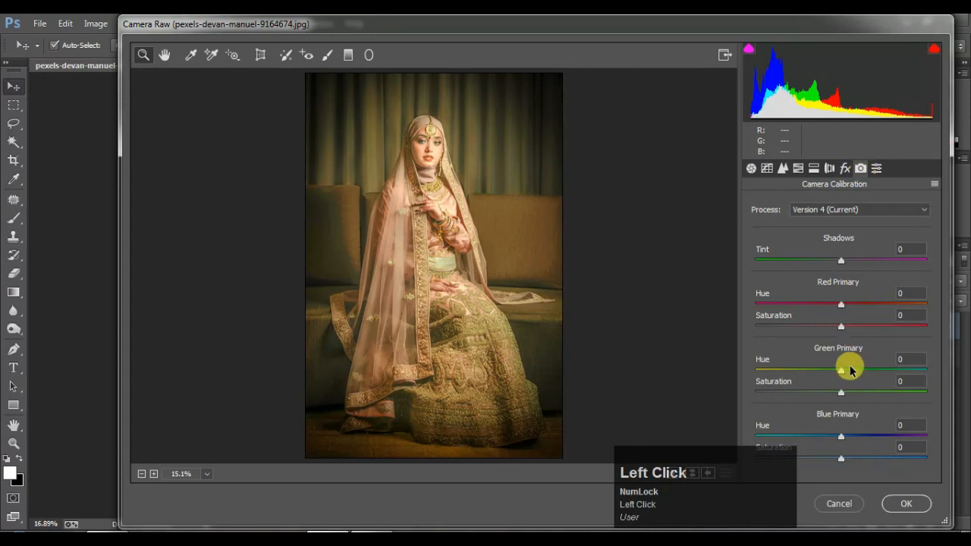
pyautogui.moveTo(841, 375); pyautogui.dragTo(845, 395)
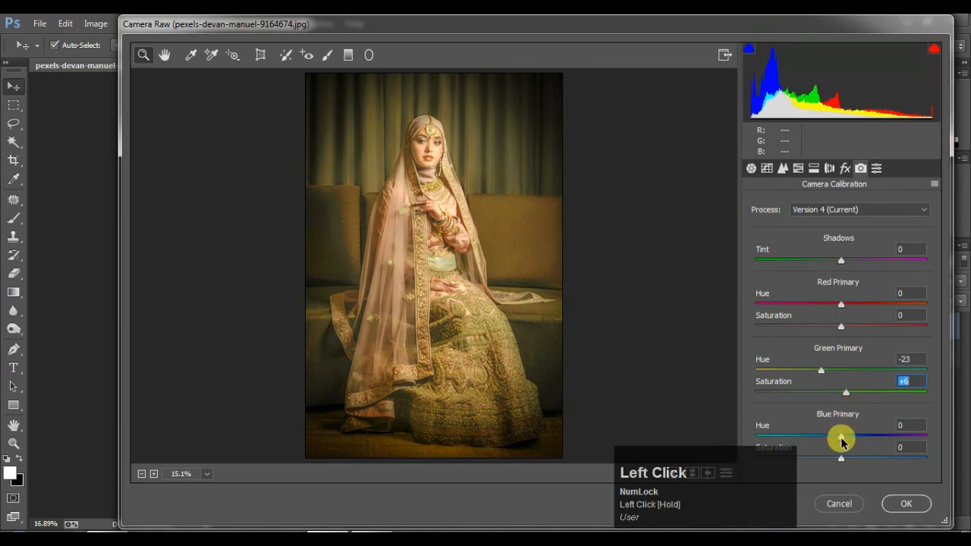
pyautogui.moveTo(840, 437); pyautogui.dragTo(824, 437)
pyautogui.moveTo(825, 440); pyautogui.dragTo(863, 392)
pyautogui.click(840, 459)
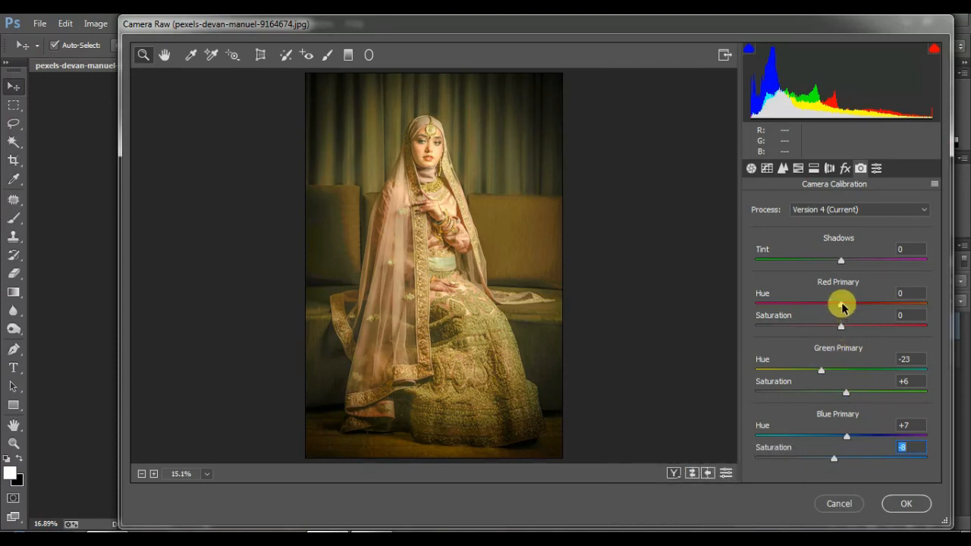
pyautogui.moveTo(842, 306); pyautogui.dragTo(830, 327)
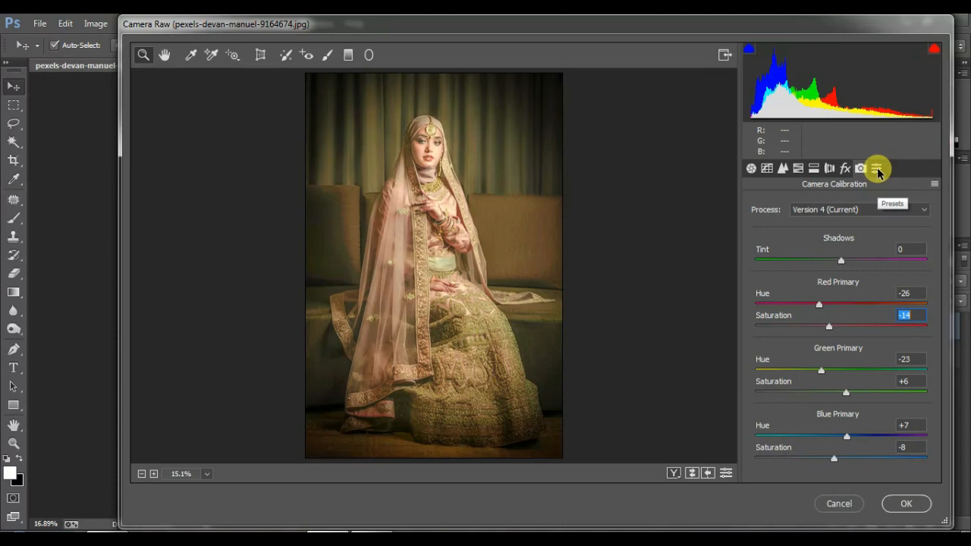
# Step: Save all the current Camera Raw settings to the Desktop as an XMP file named Wedding Preset
pyautogui.click(935, 186)
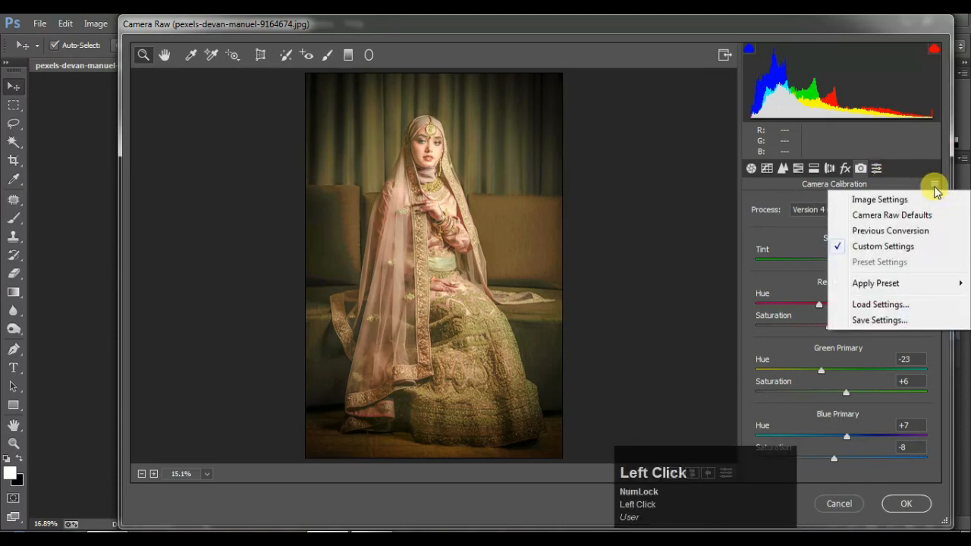
pyautogui.click(893, 319)
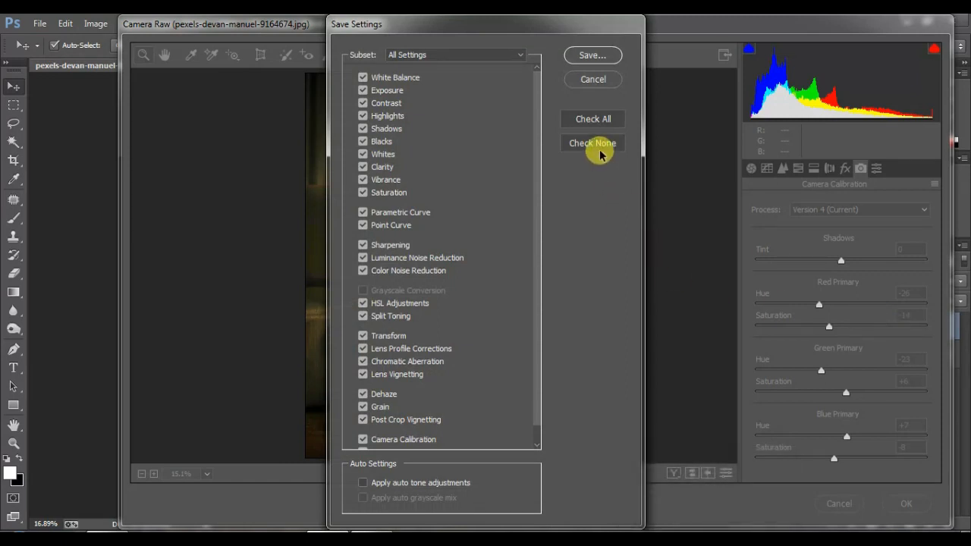
pyautogui.click(596, 57)
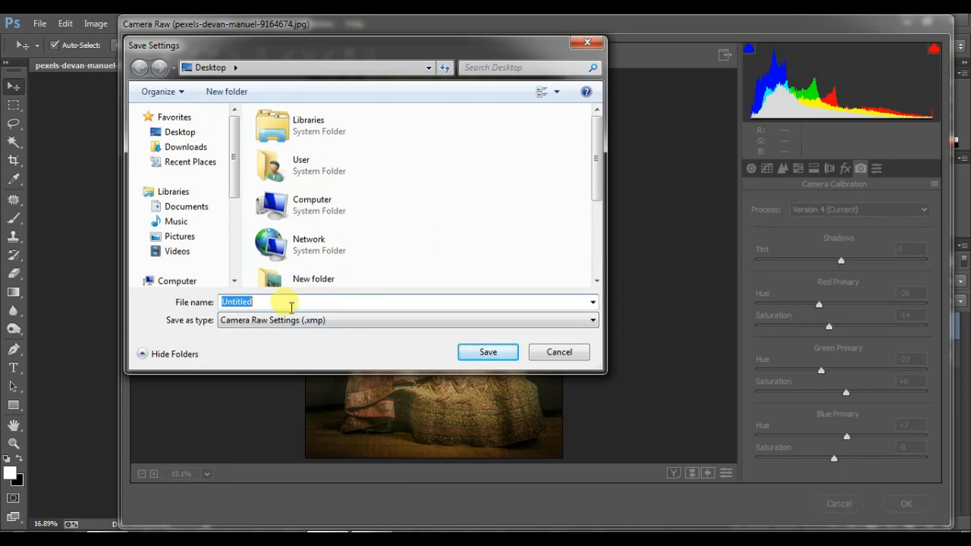
pyautogui.write('W')
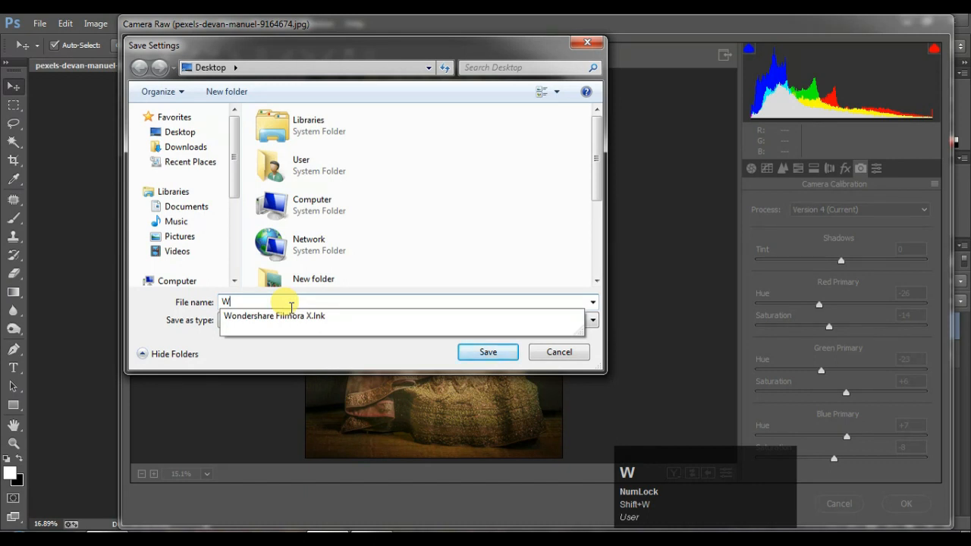
pyautogui.write('edding')
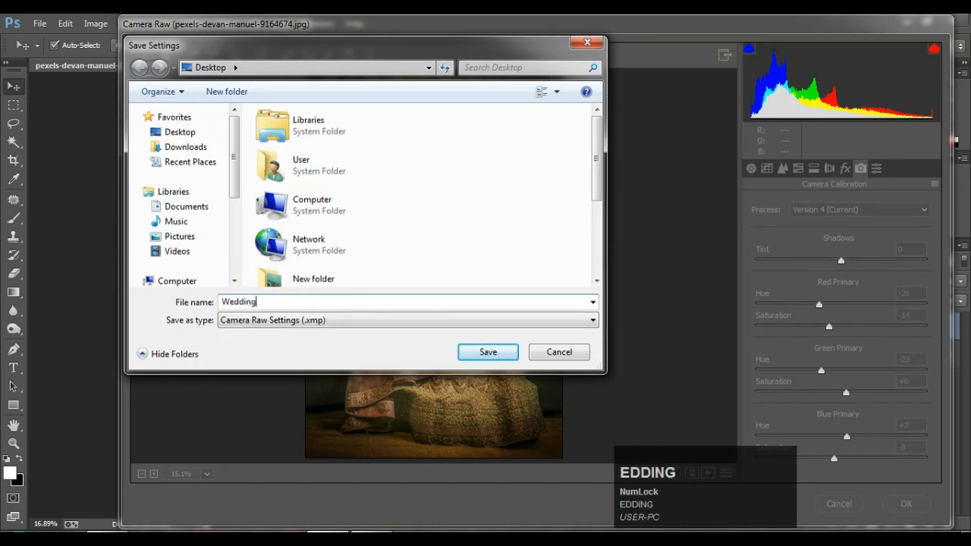
pyautogui.write(' Preset')
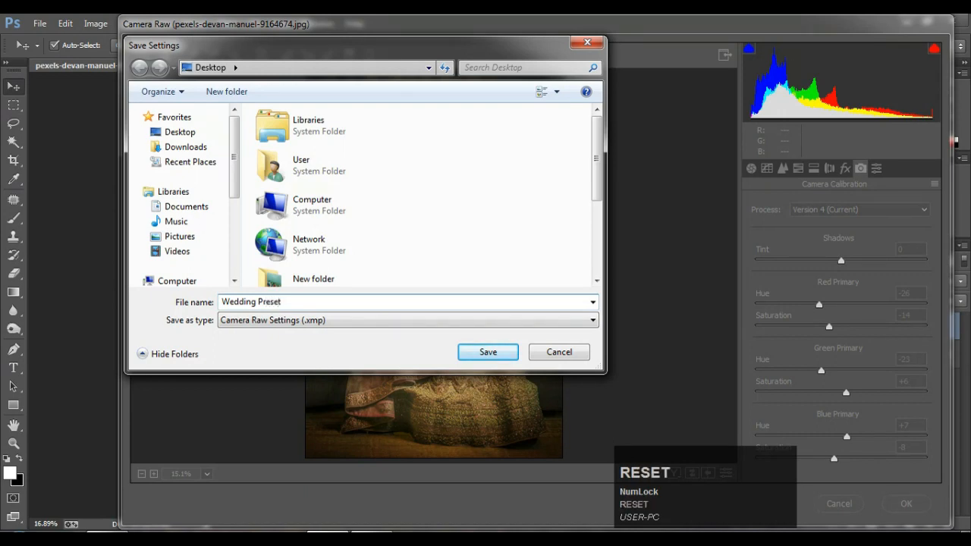
pyautogui.click(487, 353)
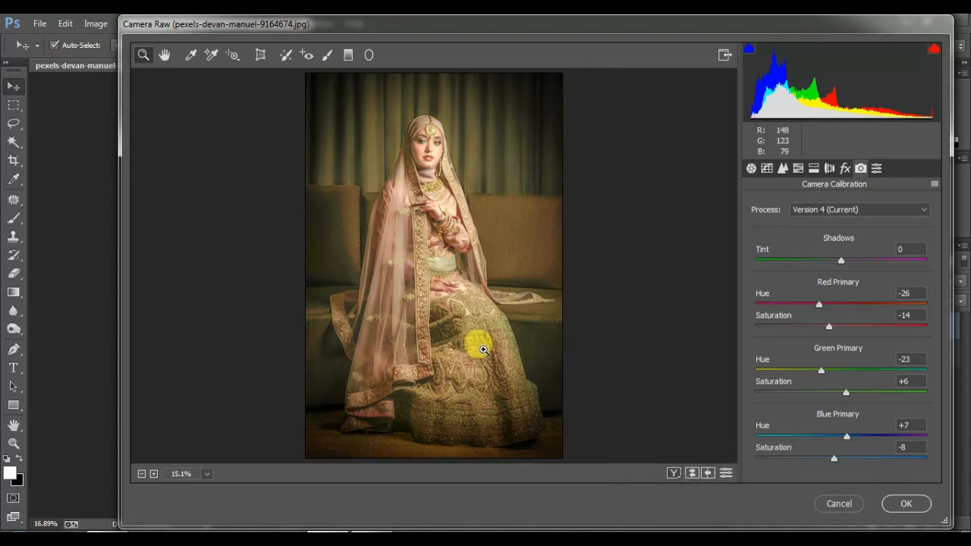
# Step: Apply the Camera Raw grade with Highlights at -55 and Whites at +17, and compare the Background copy layer with the original
pyautogui.click(766, 168)
pyautogui.click(752, 168)
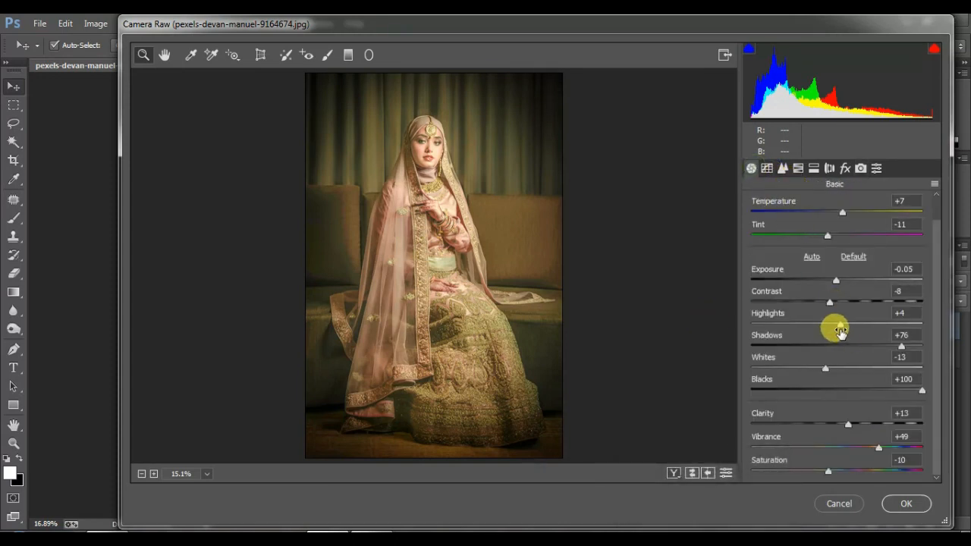
pyautogui.moveTo(839, 326); pyautogui.dragTo(790, 338)
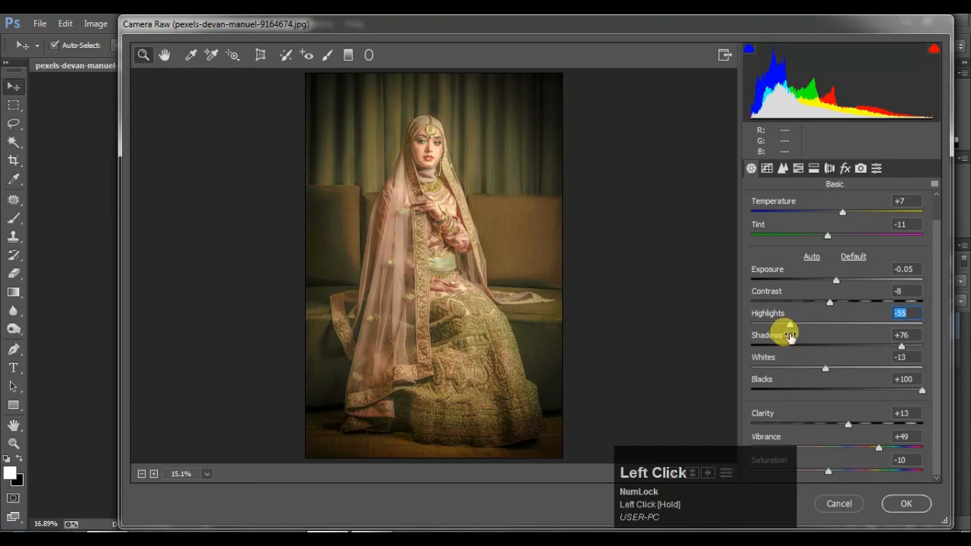
pyautogui.click(826, 369)
pyautogui.moveTo(840, 374); pyautogui.dragTo(853, 372)
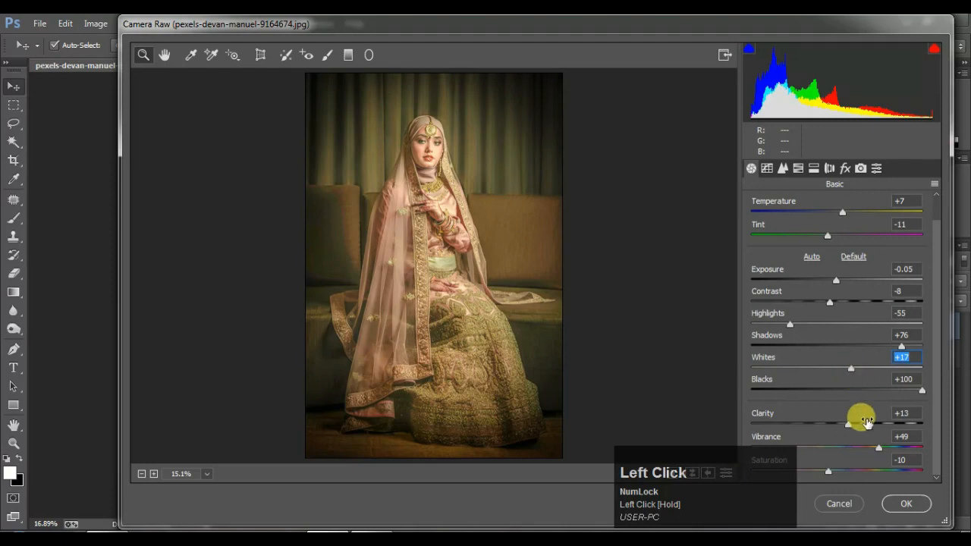
pyautogui.click(907, 503)
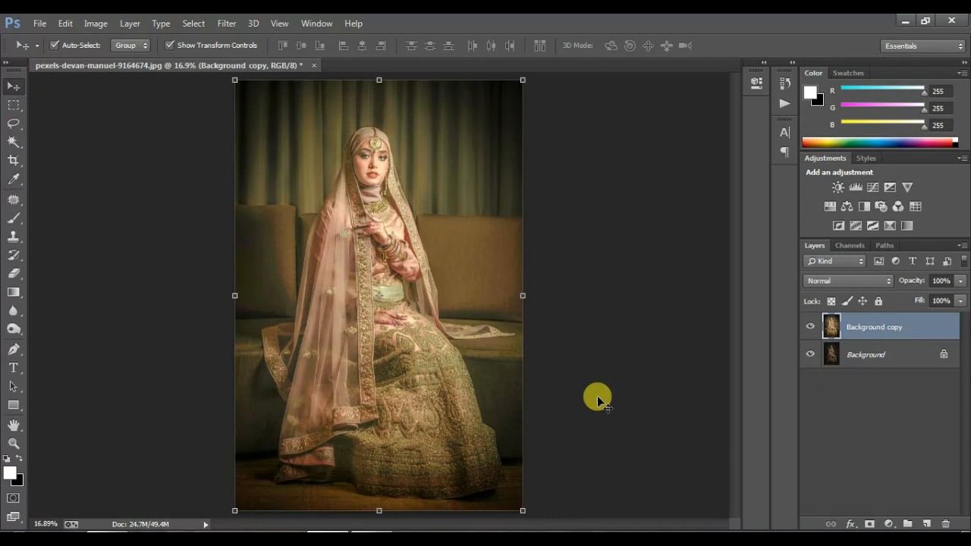
pyautogui.click(809, 327)
pyautogui.click(809, 326)
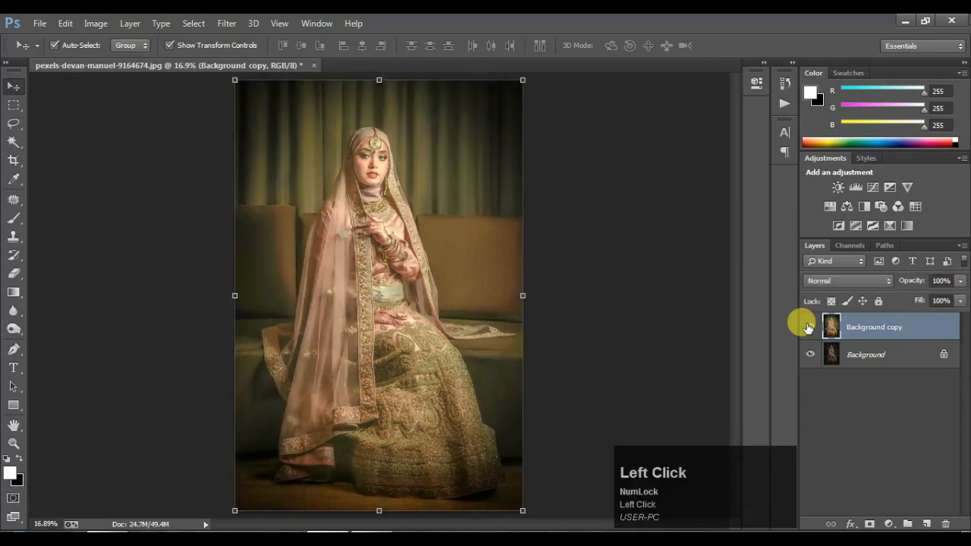